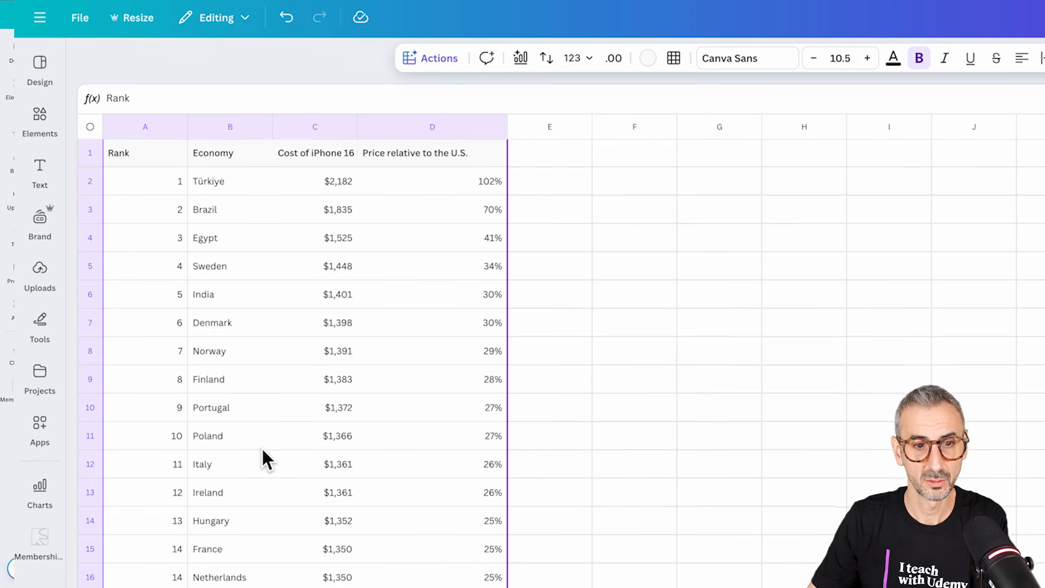
# Step: Insert a single-color row chart from the bar charts using the data in A1:D42, and place it beside the table
pyautogui.scroll(-10, 261, 460)
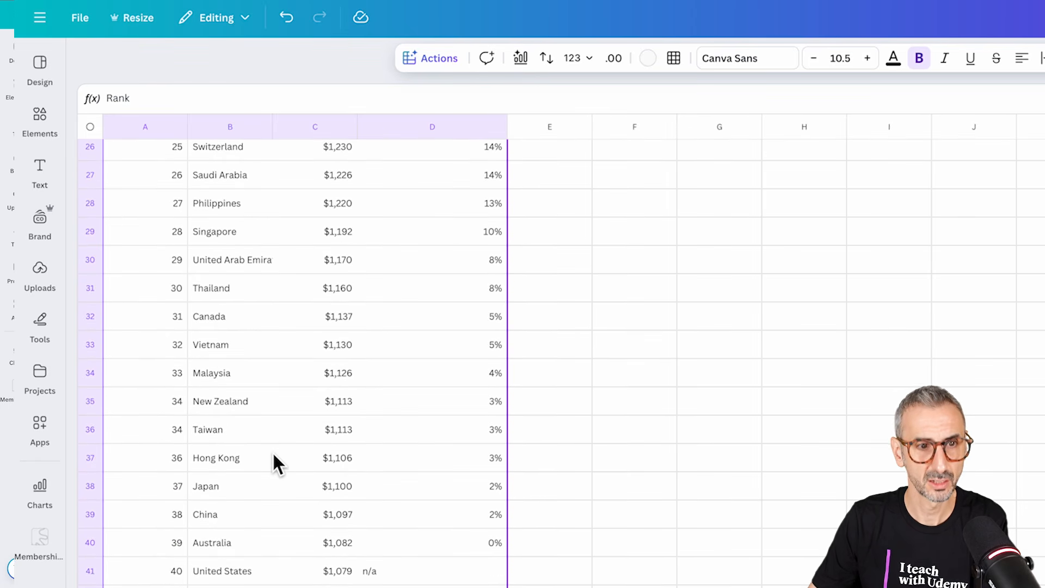
pyautogui.scroll(10, 272, 458)
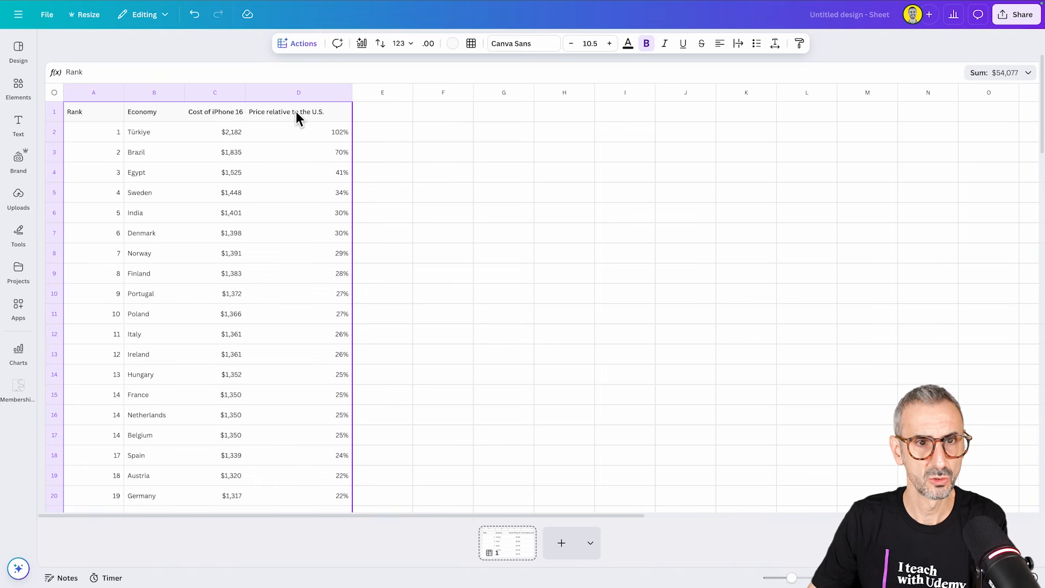
pyautogui.click(364, 48)
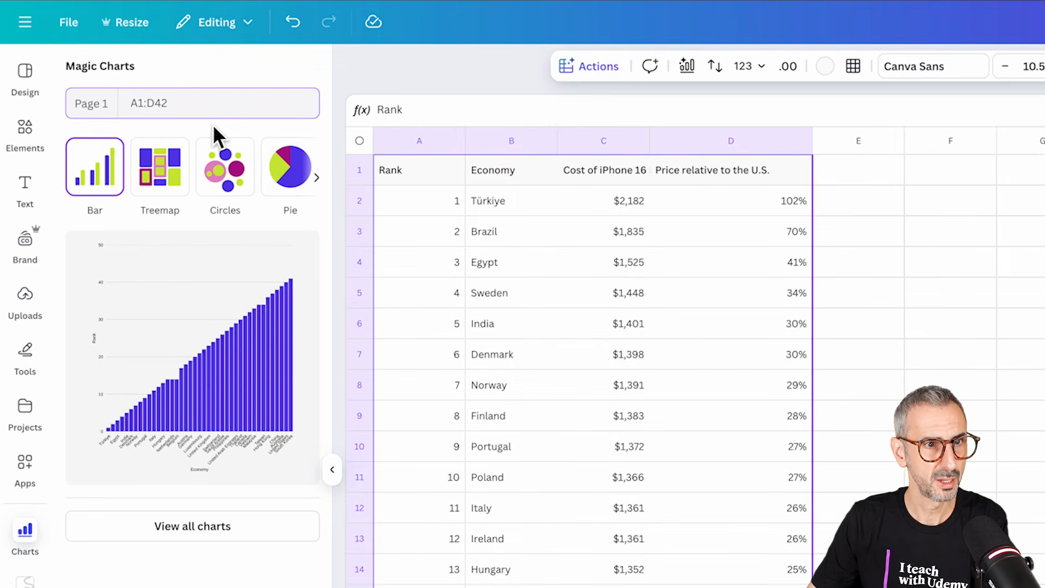
pyautogui.click(210, 525)
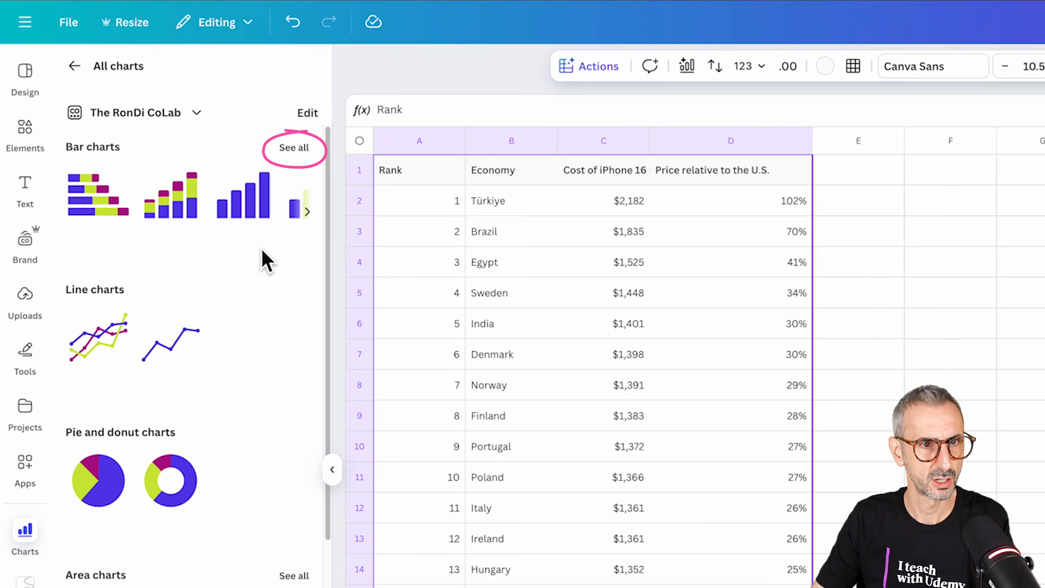
pyautogui.click(294, 151)
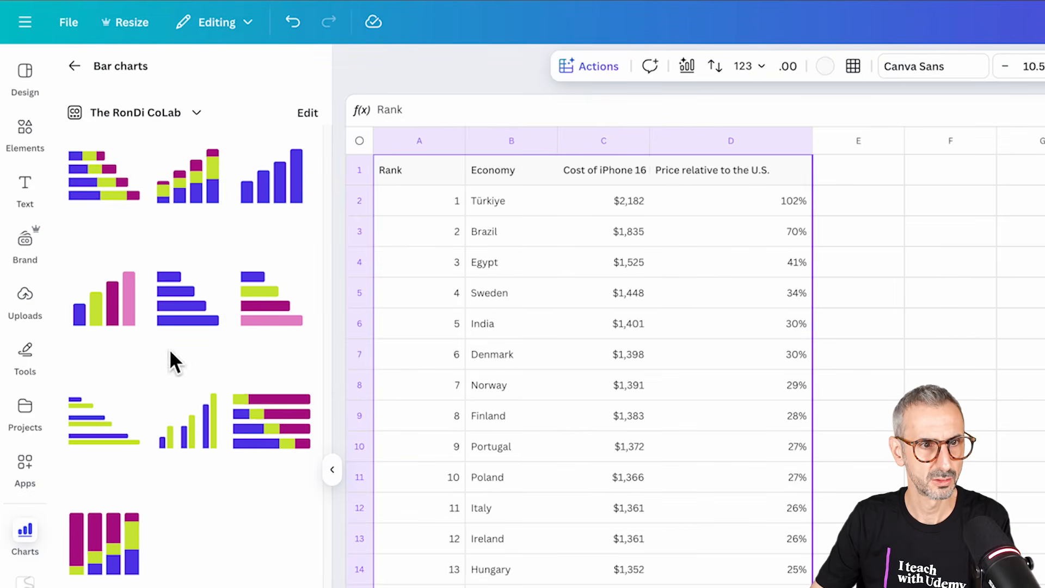
pyautogui.click(183, 311)
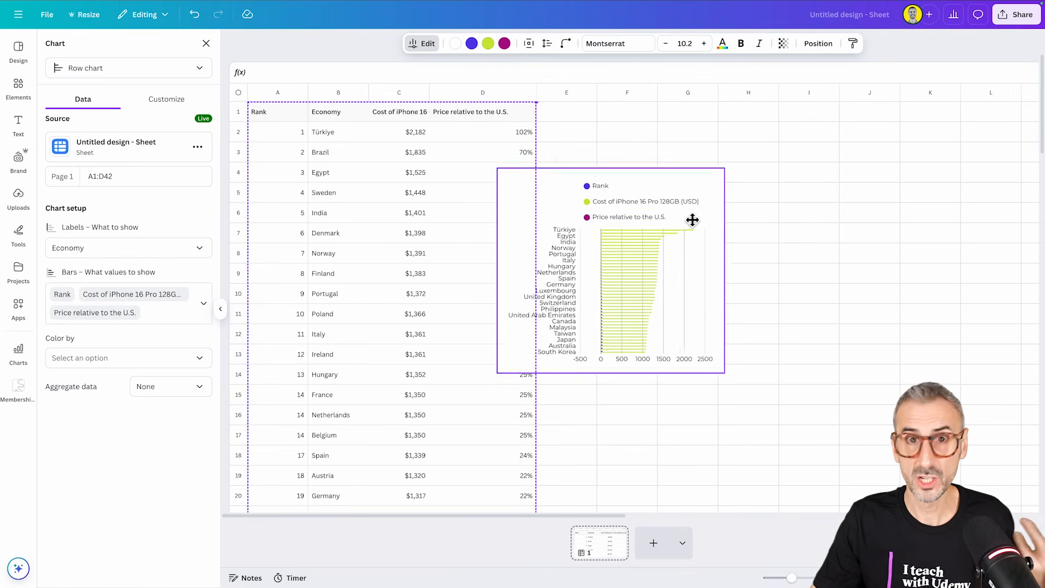
pyautogui.moveTo(691, 219); pyautogui.dragTo(737, 165)
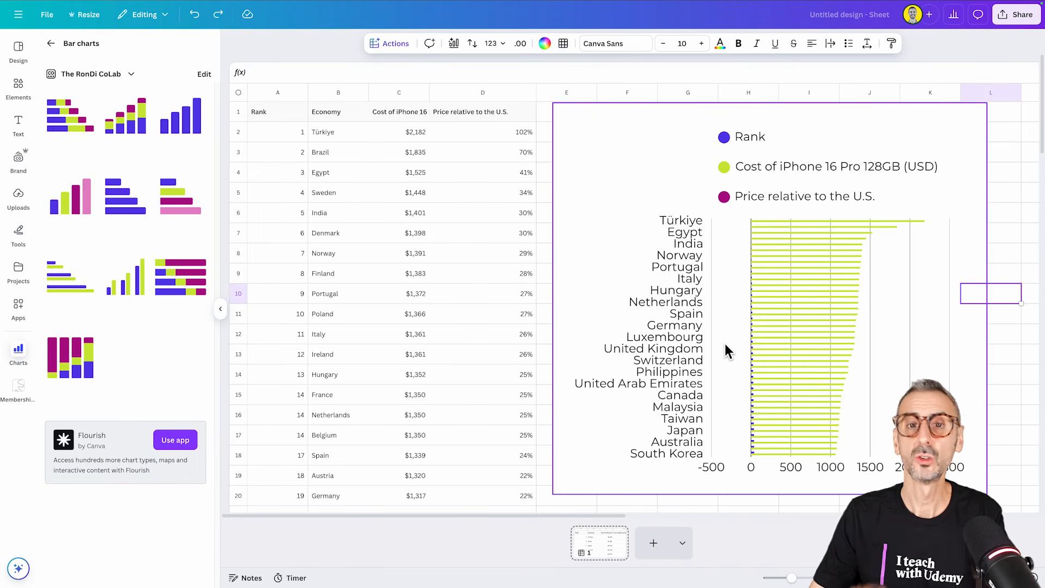
# Step: Limit the chart's bars to Cost of iPhone 16 Pro 128GB (USD), excluding Rank and Price relative to the U.S., and color them dark blue
pyautogui.click(730, 315)
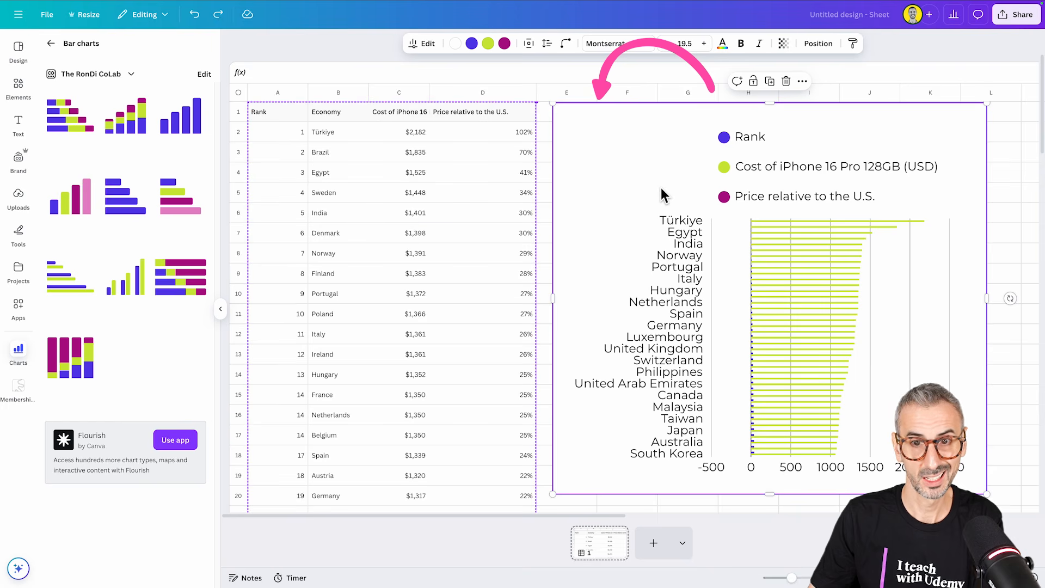
pyautogui.click(425, 43)
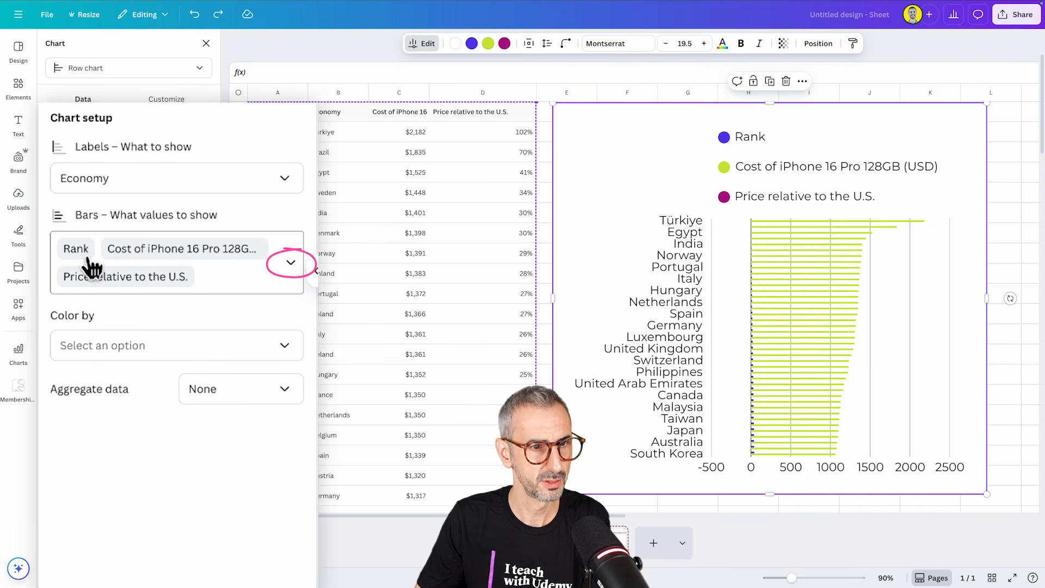
pyautogui.click(224, 294)
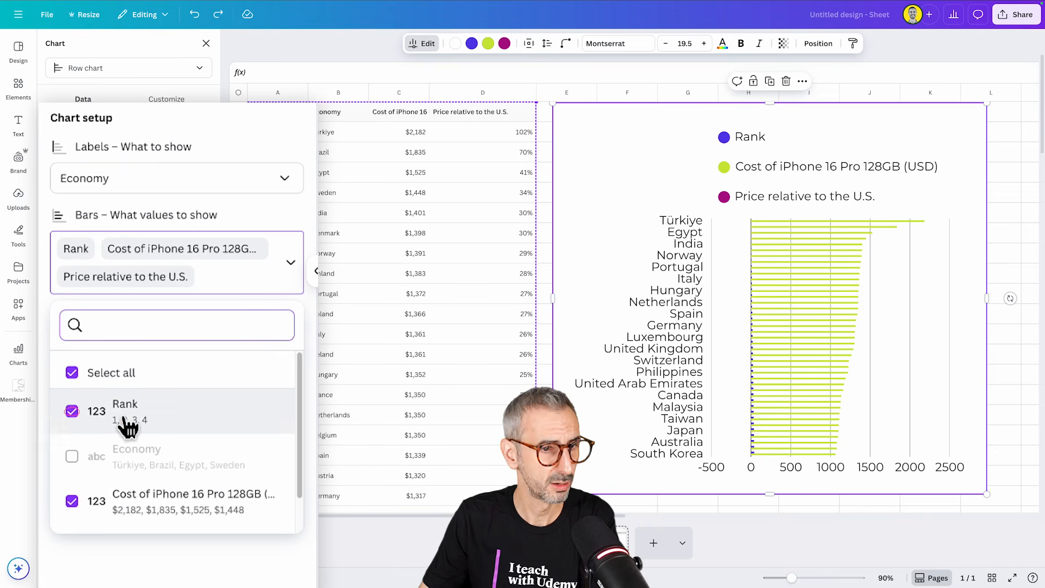
pyautogui.click(71, 413)
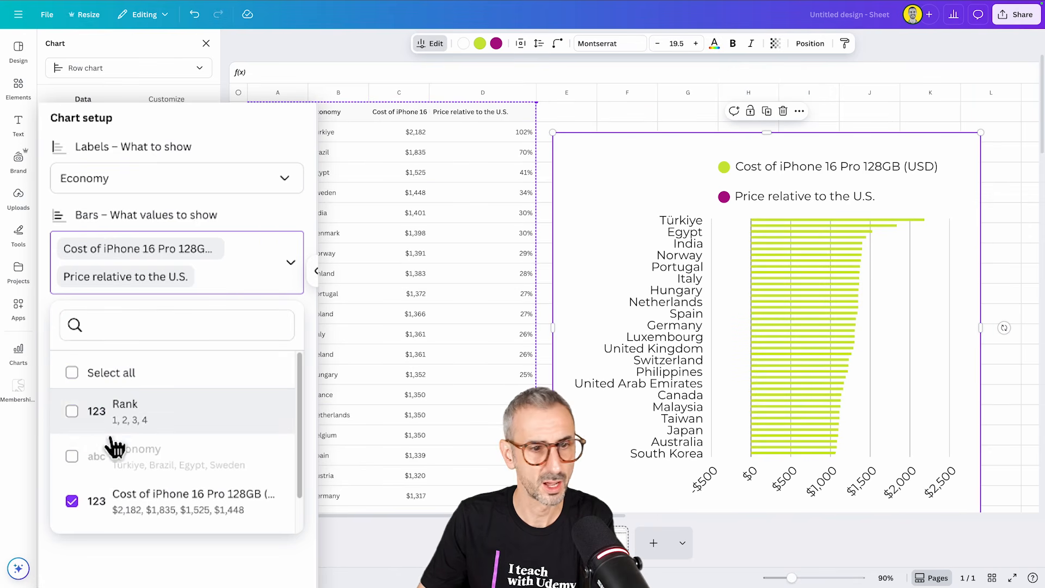
pyautogui.scroll(-1, 93, 462)
pyautogui.click(86, 511)
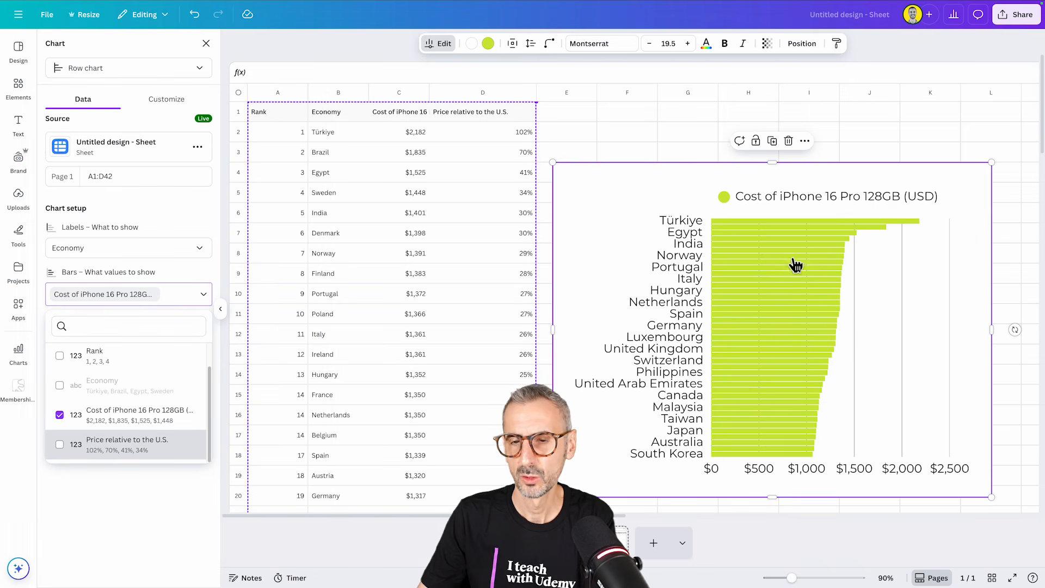
pyautogui.click(488, 43)
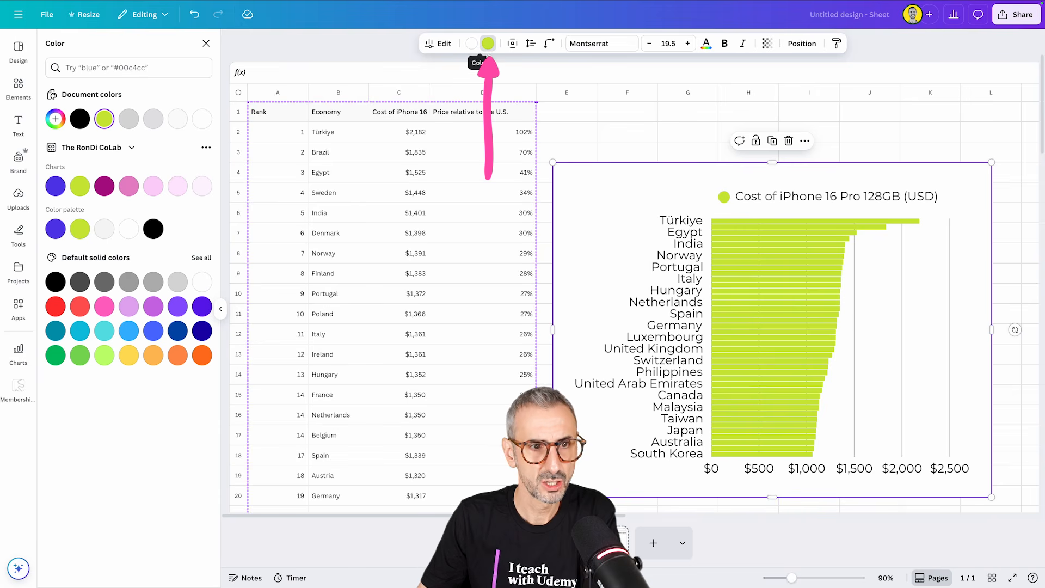
pyautogui.click(177, 330)
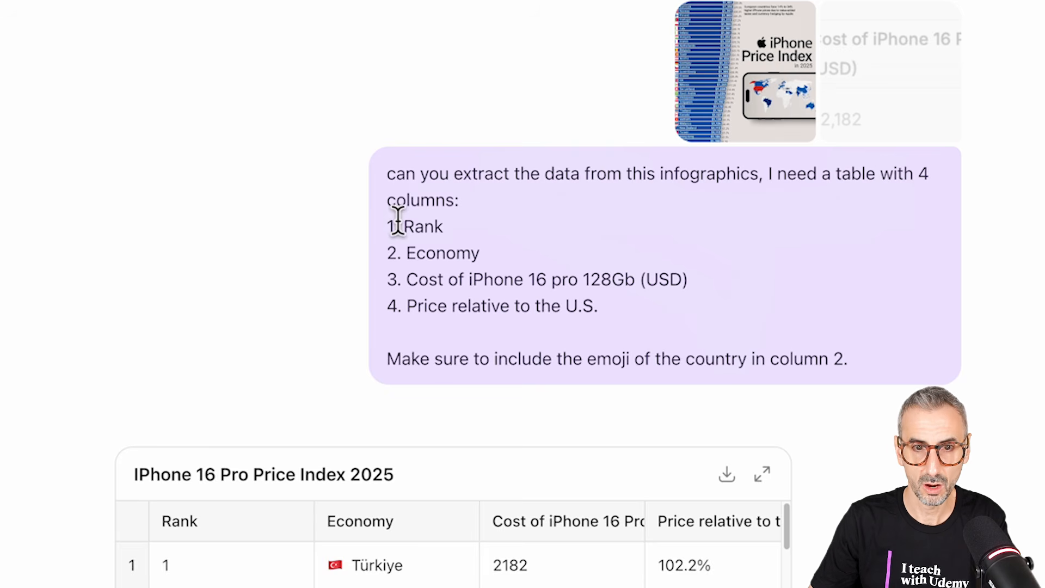
# Step: Examine the ChatGPT prompt's requested columns and country-emoji instruction, along with the source iPhone Price Index infographic on Voronoi
pyautogui.moveTo(387, 225); pyautogui.dragTo(450, 231)
pyautogui.moveTo(398, 252); pyautogui.dragTo(647, 277)
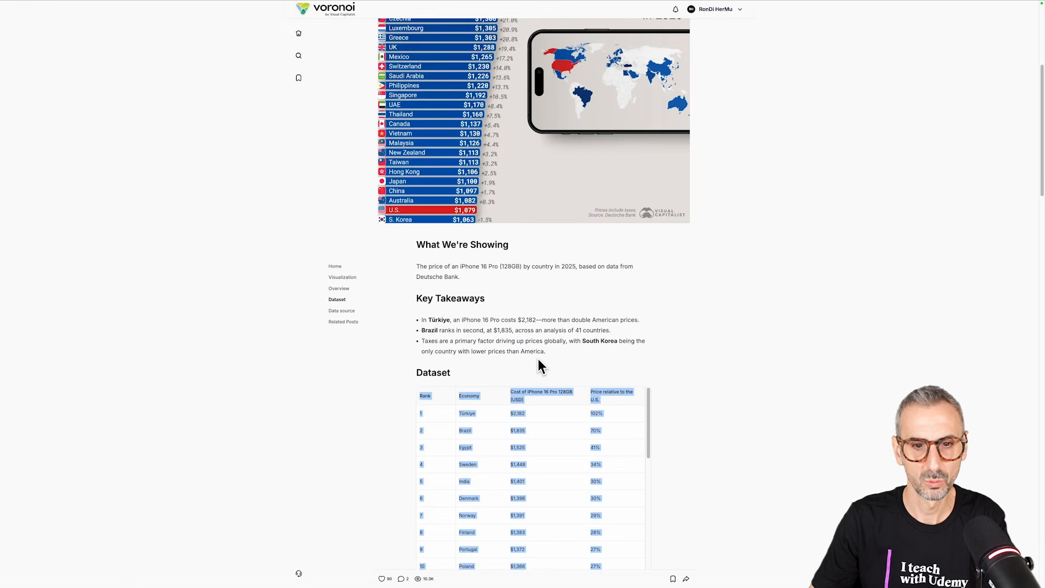
pyautogui.click(391, 393)
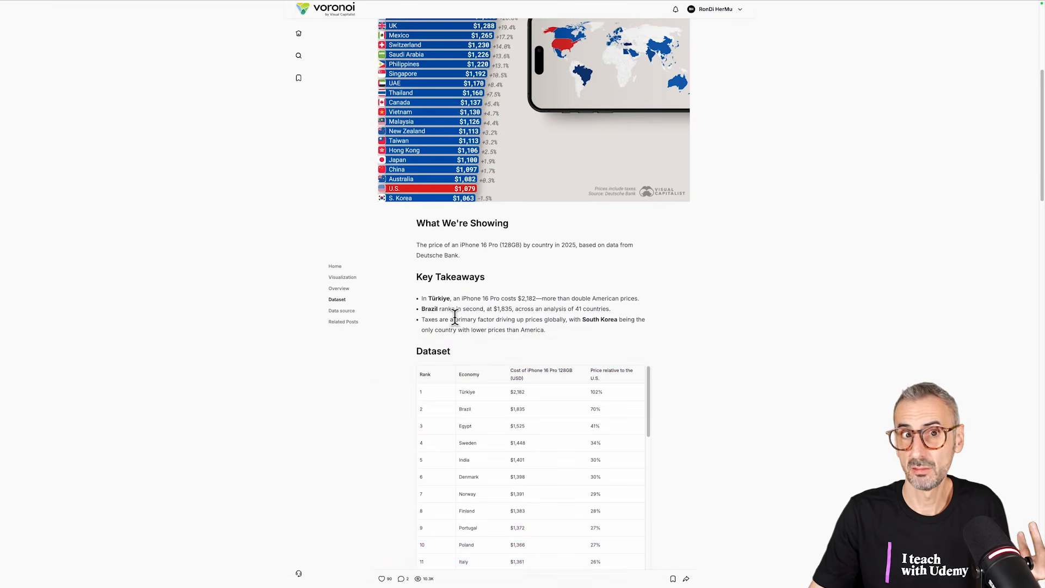
pyautogui.scroll(5, 542, 452)
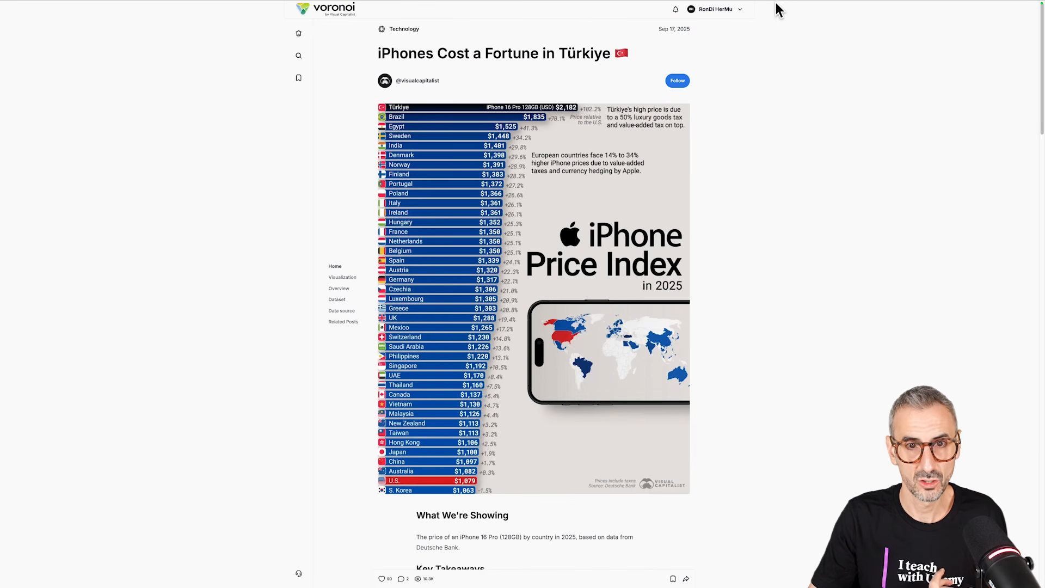
pyautogui.click(96, 8)
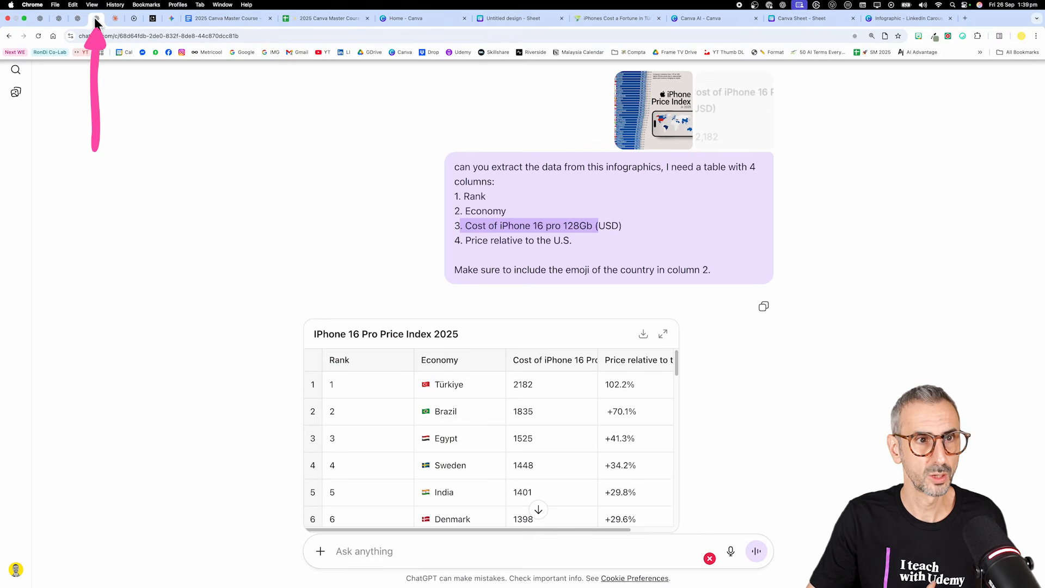
pyautogui.click(491, 187)
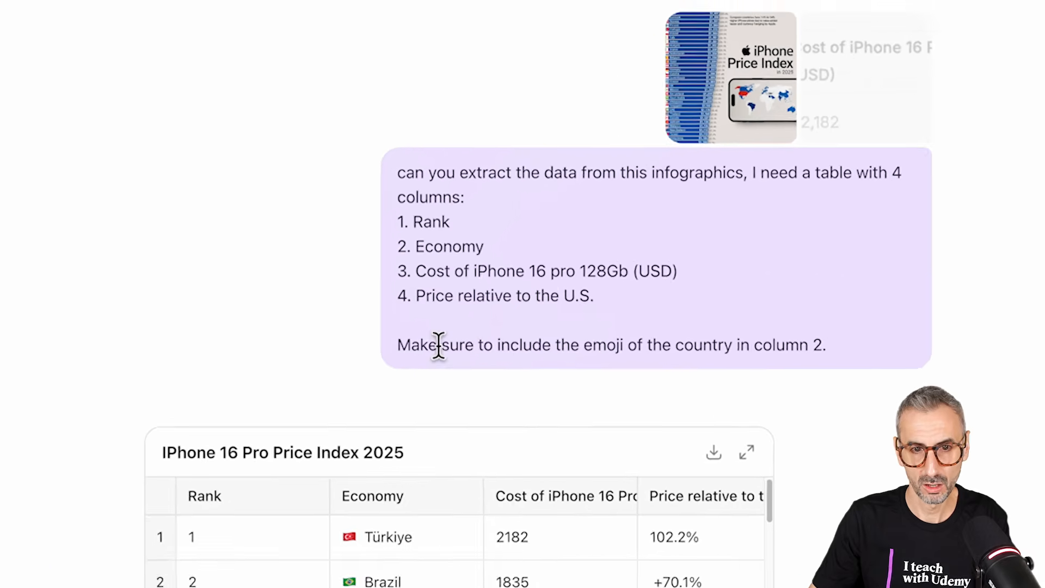
pyautogui.moveTo(400, 345); pyautogui.dragTo(835, 361)
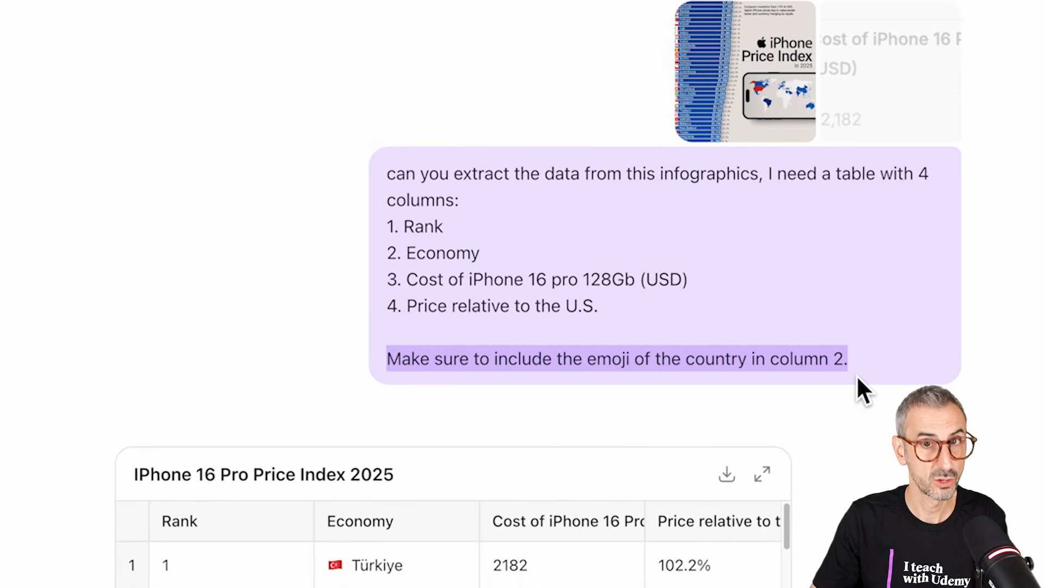
pyautogui.moveTo(398, 251); pyautogui.dragTo(480, 254)
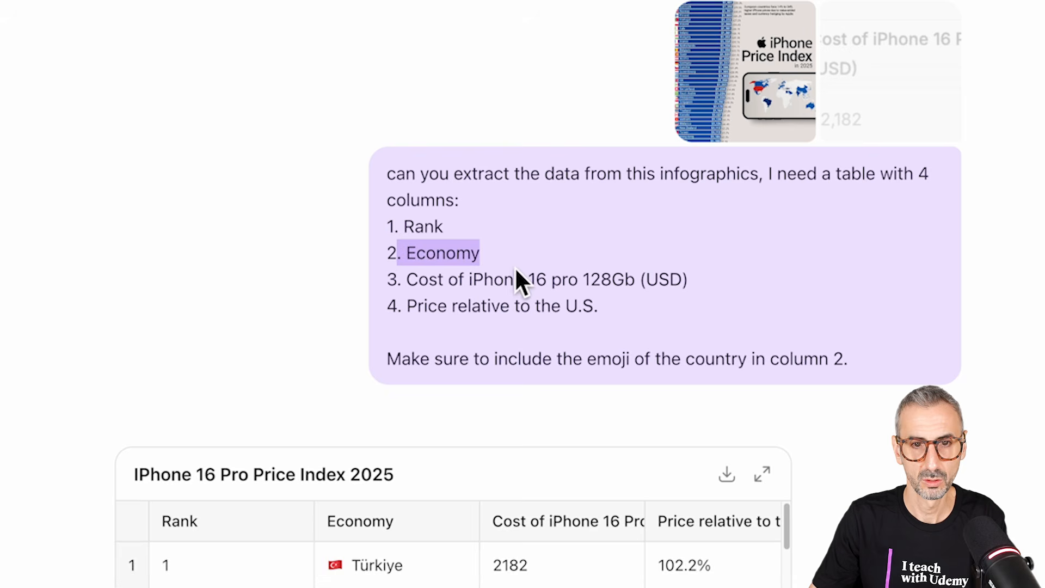
# Step: Check the extracted IPhone 16 Pro Price Index 2025 table through its last rows and download it
pyautogui.scroll(-5, 512, 377)
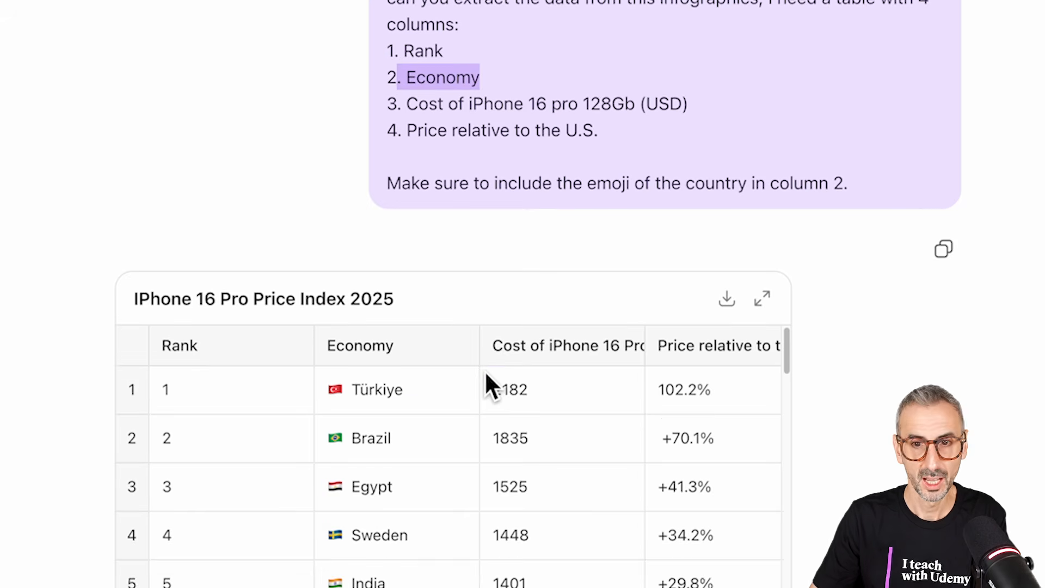
pyautogui.scroll(-4, 500, 322)
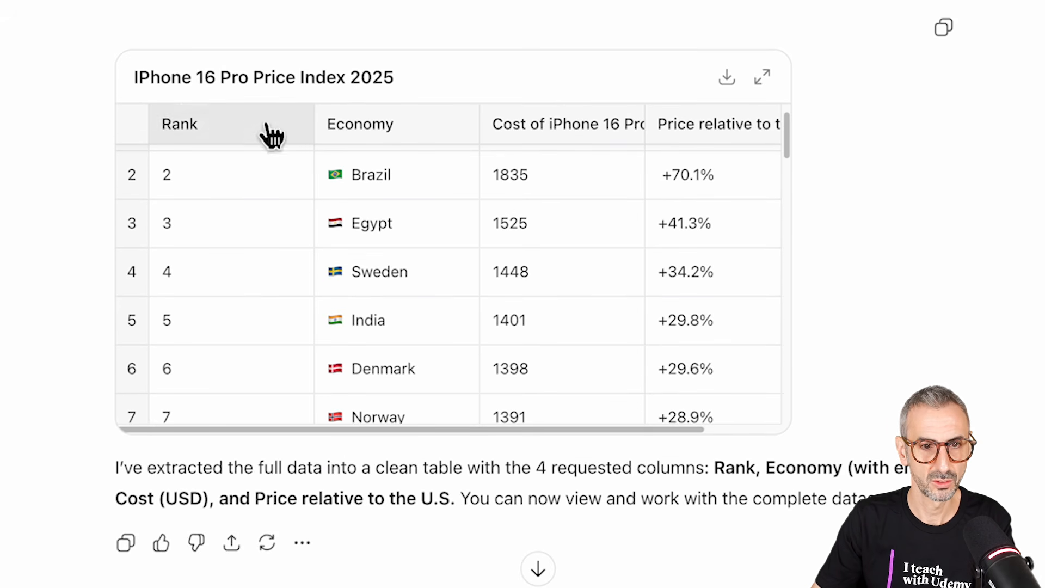
pyautogui.scroll(-15, 251, 236)
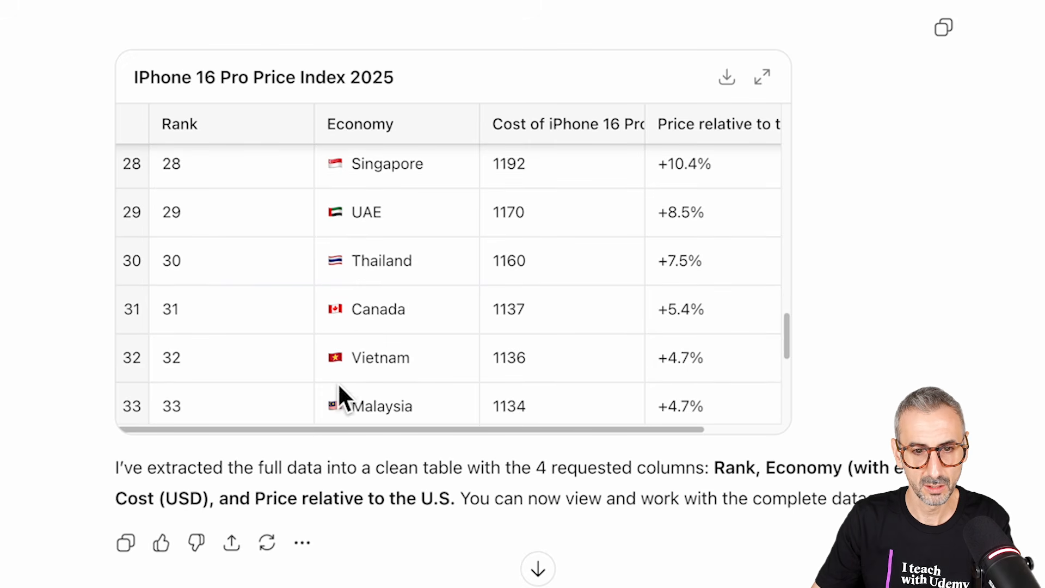
pyautogui.scroll(-3, 338, 403)
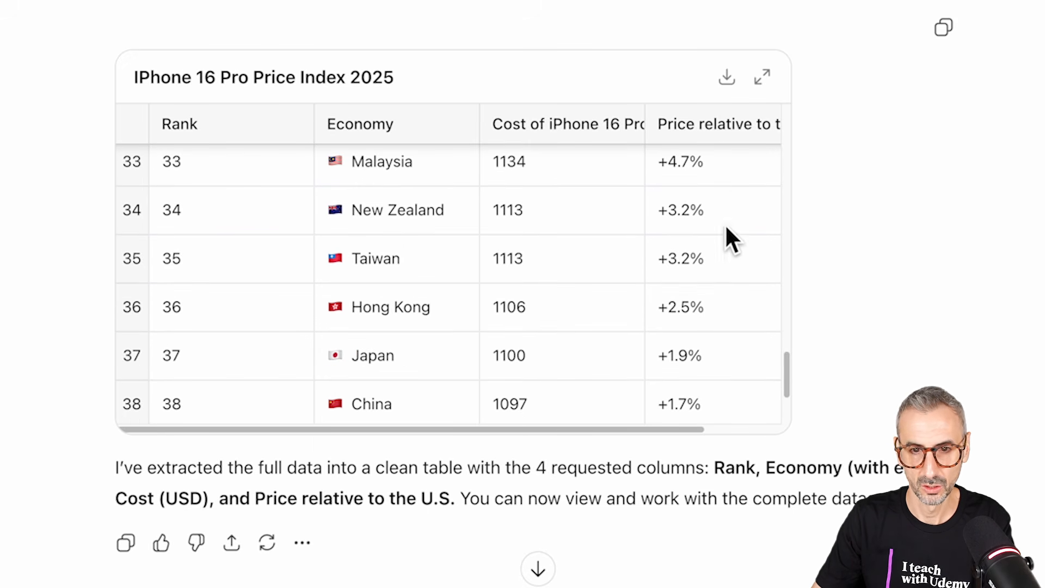
pyautogui.scroll(-3, 762, 272)
pyautogui.click(726, 78)
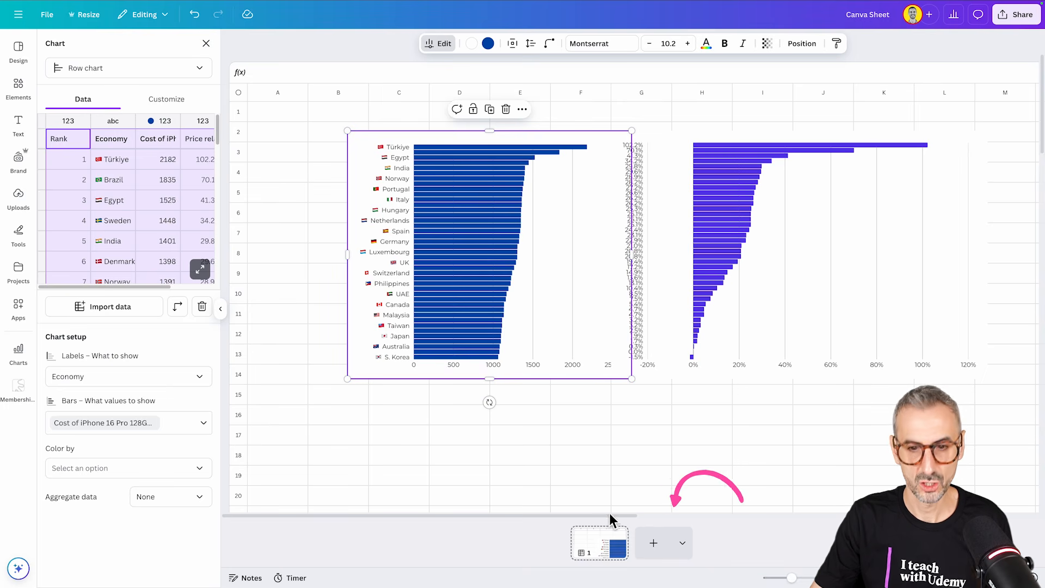
# Step: In the Canva Sheet, add a second page and move the blue price chart on page 1 clear of the percentage chart
pyautogui.click(652, 545)
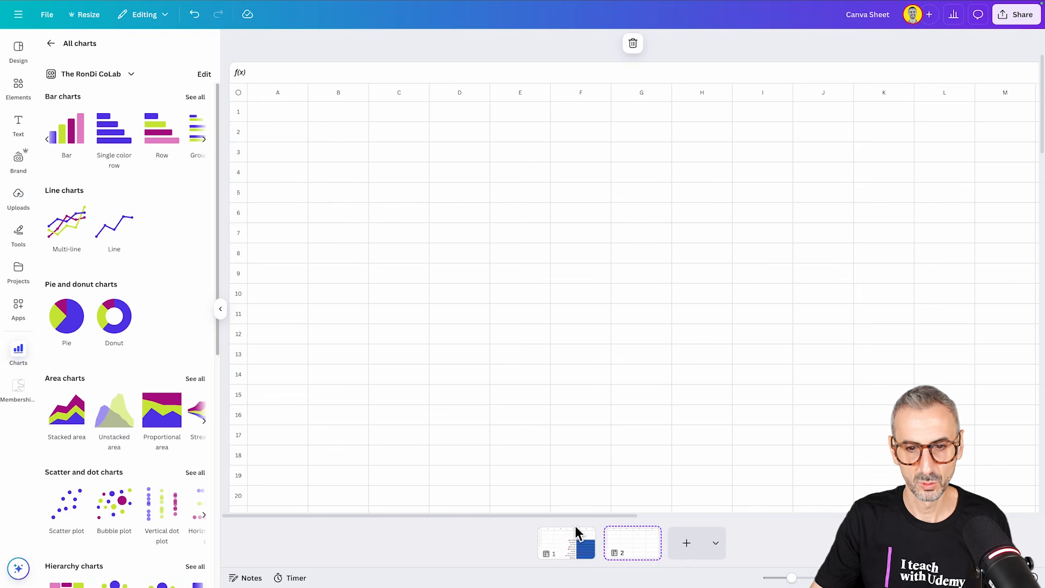
pyautogui.click(583, 547)
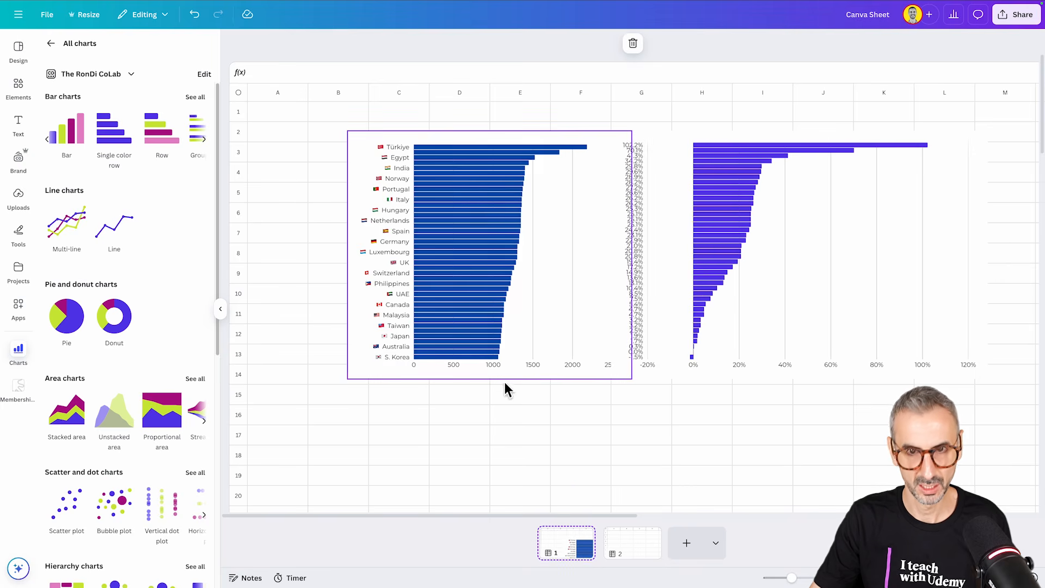
pyautogui.click(484, 228)
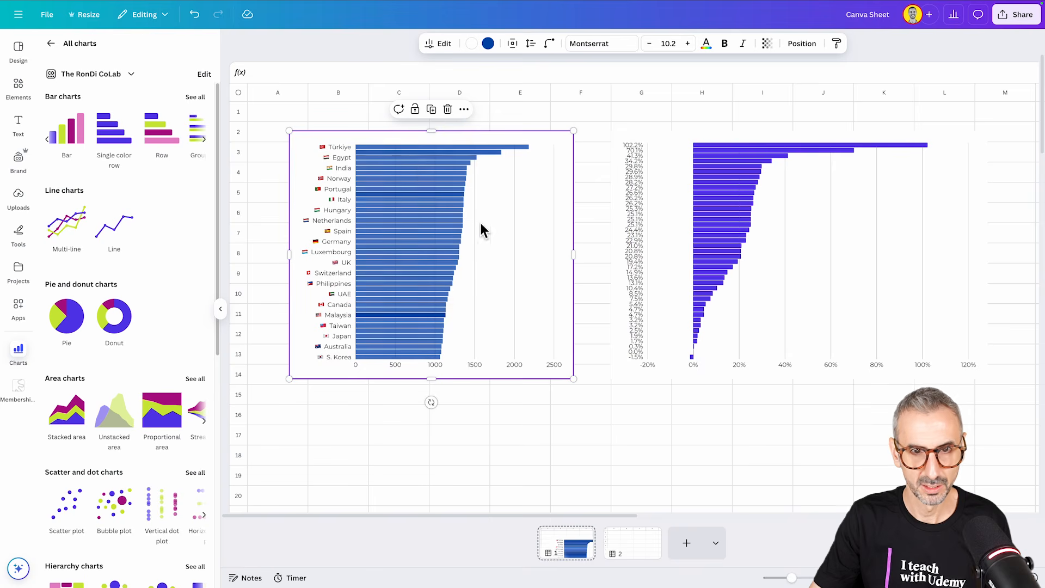
pyautogui.click(687, 350)
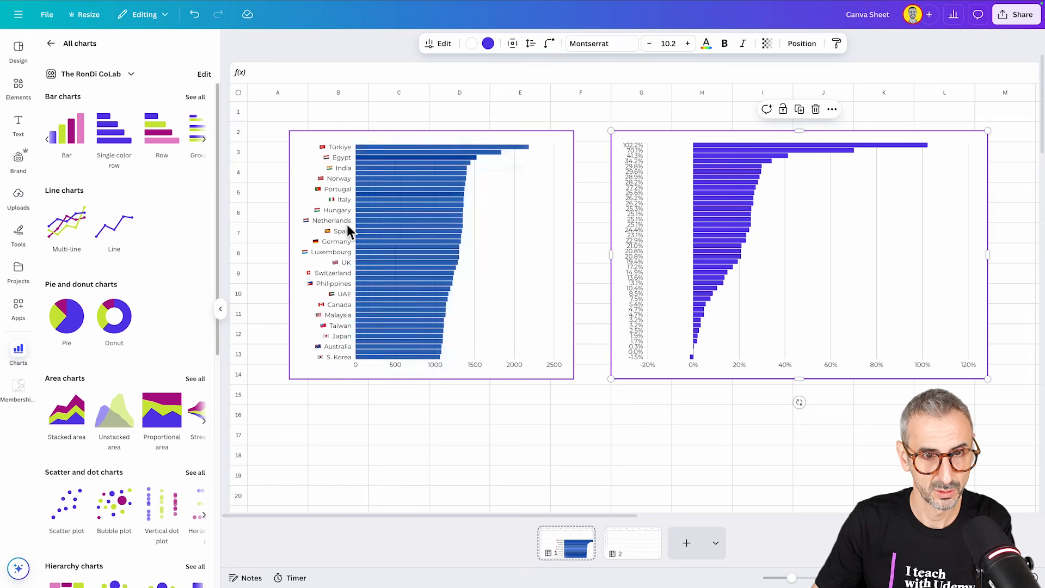
pyautogui.moveTo(523, 155)
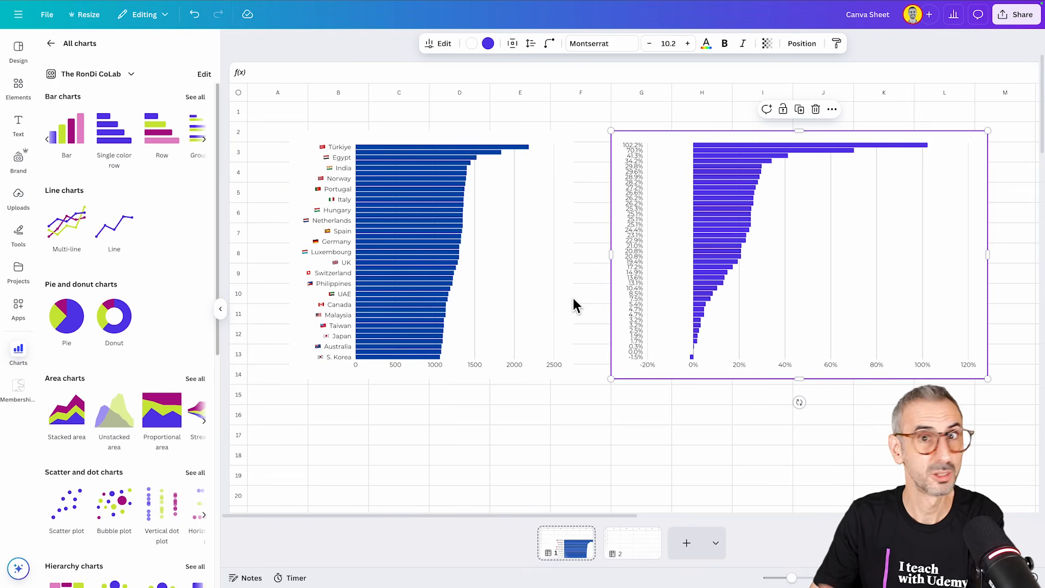
pyautogui.moveTo(701, 285)
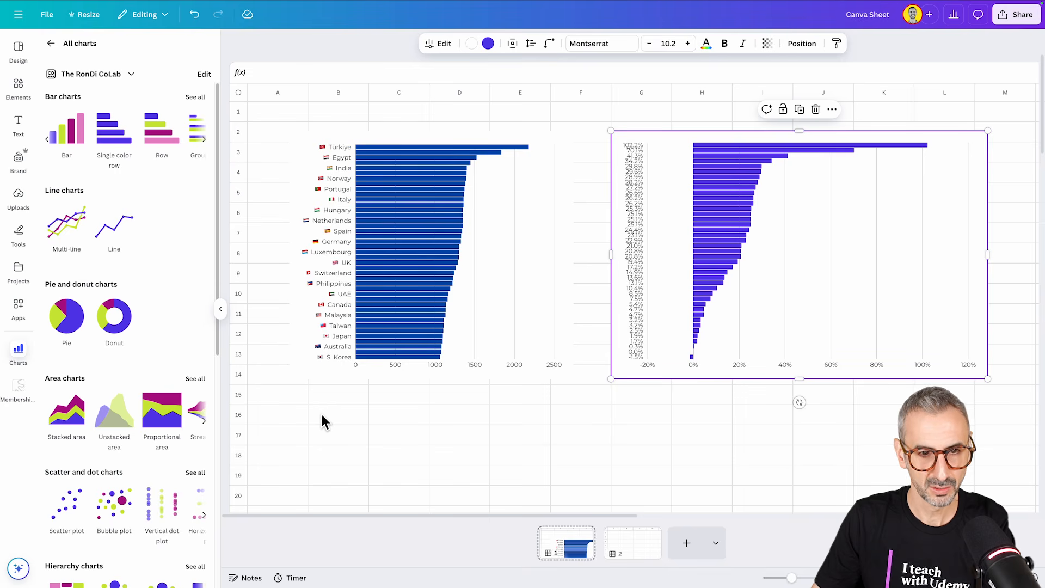
# Step: Deselect the charts and look through the chart types available in the chart library
pyautogui.click(322, 415)
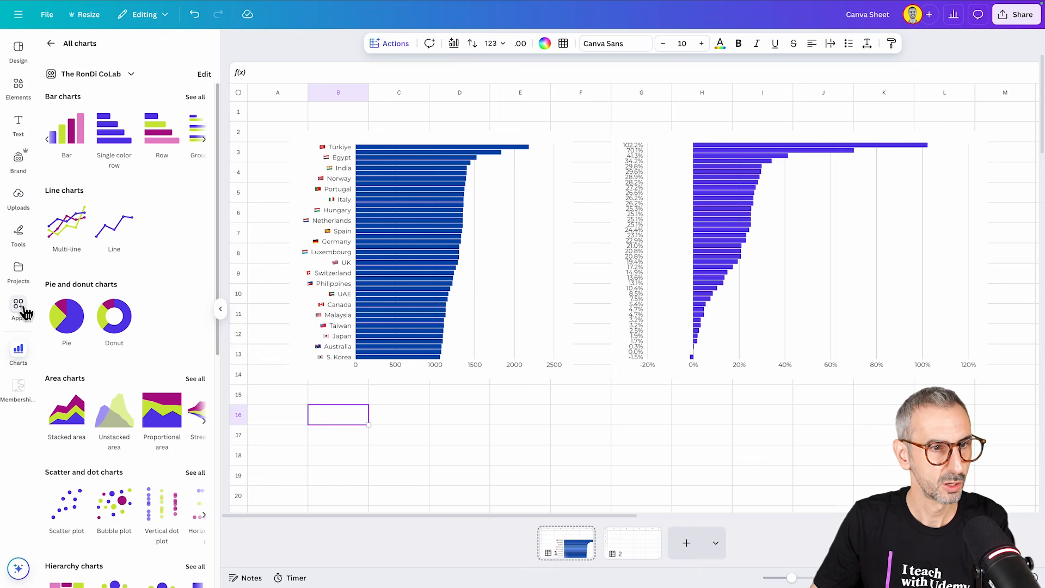
pyautogui.click(21, 355)
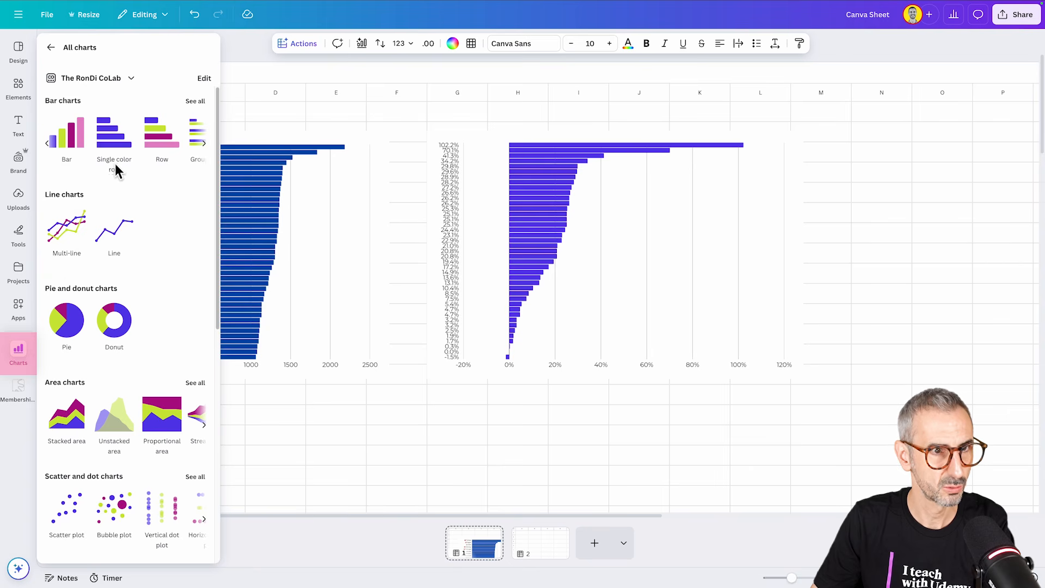
pyautogui.scroll(-2, 134, 231)
pyautogui.scroll(15, 138, 266)
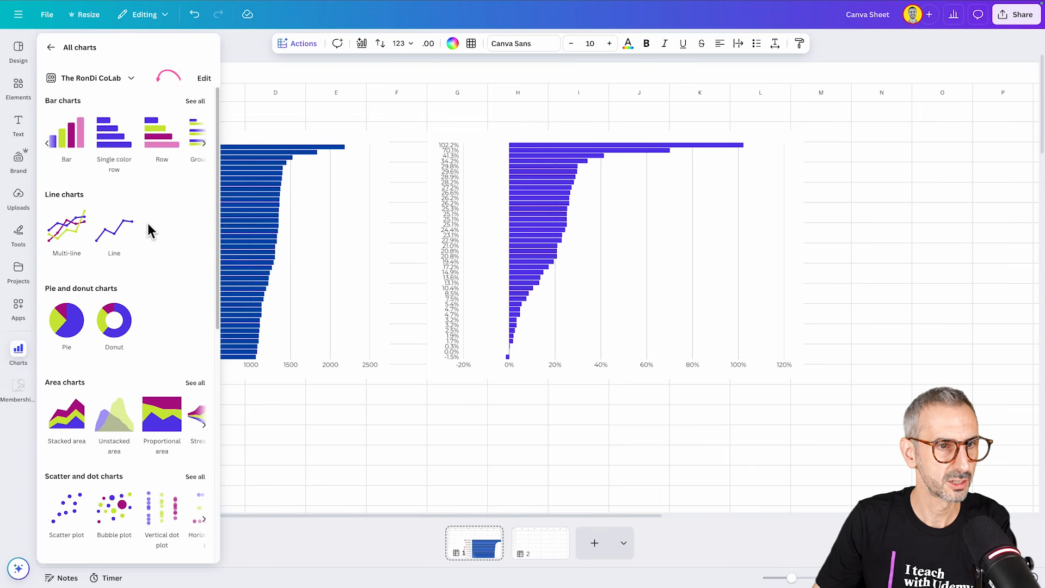
# Step: Insert a single color row chart and place it below the blue price chart
pyautogui.click(114, 146)
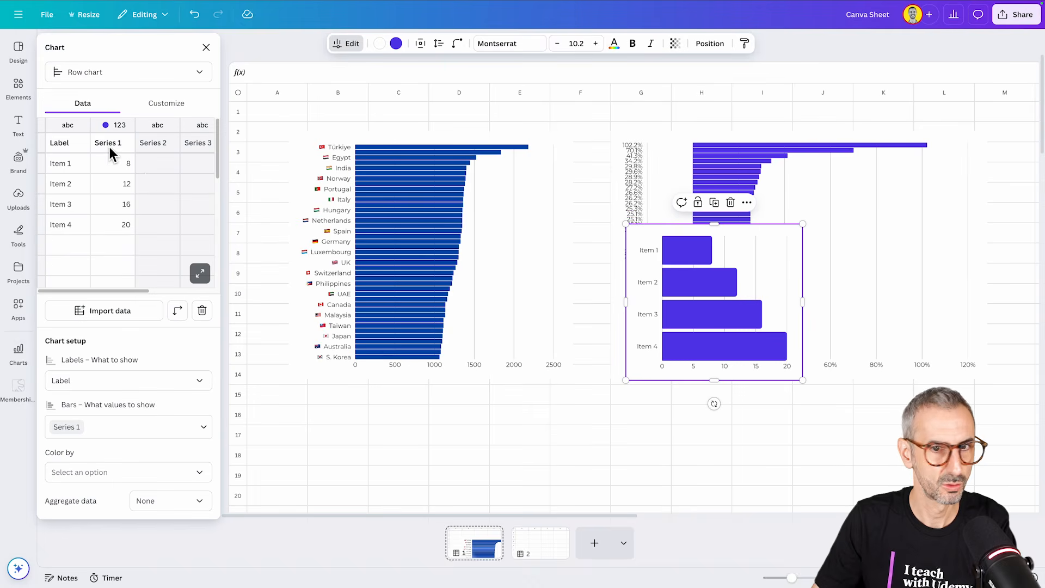
pyautogui.moveTo(680, 319); pyautogui.dragTo(349, 485)
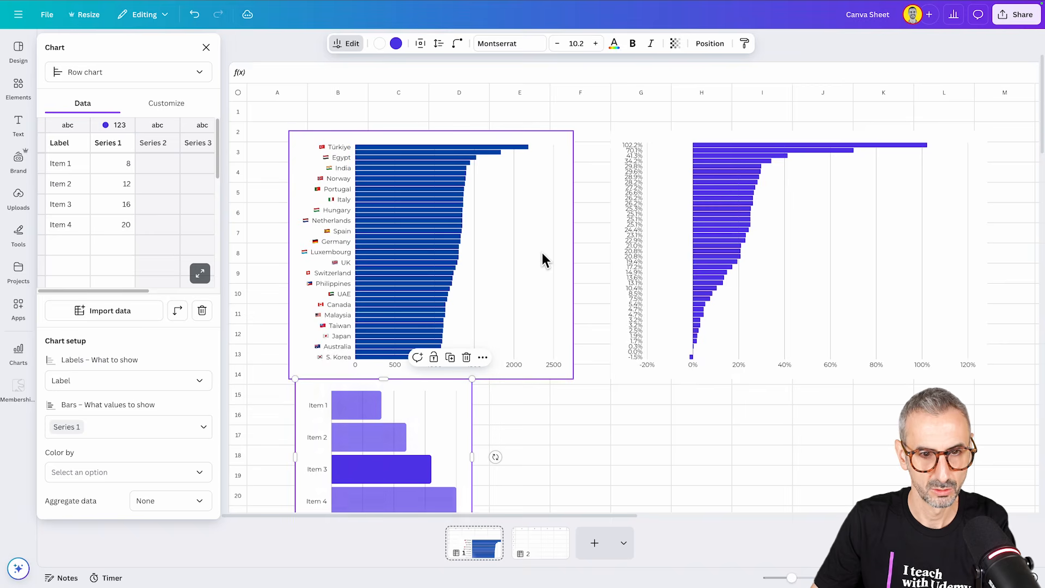
pyautogui.scroll(-5, 544, 267)
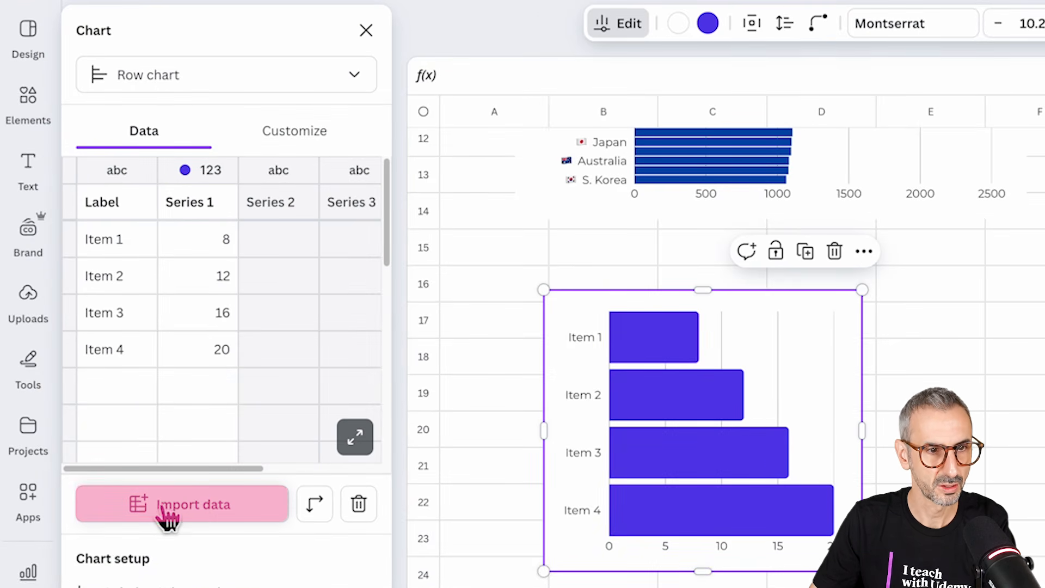
# Step: Import iPhone_16_Pro_Price_Index_2025.csv from Downloads as the new row chart's data and check the imported rows
pyautogui.click(205, 514)
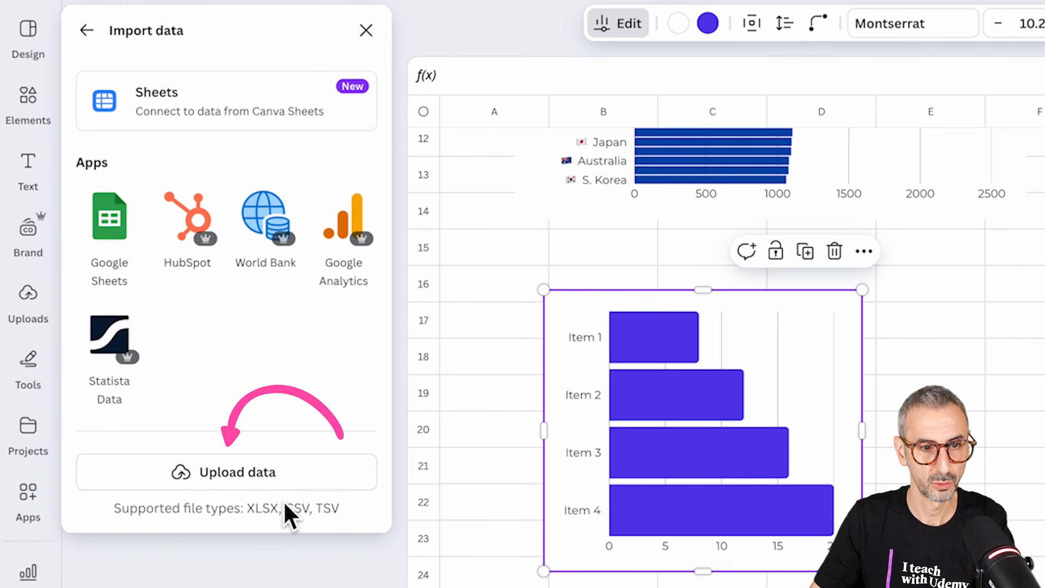
pyautogui.click(270, 472)
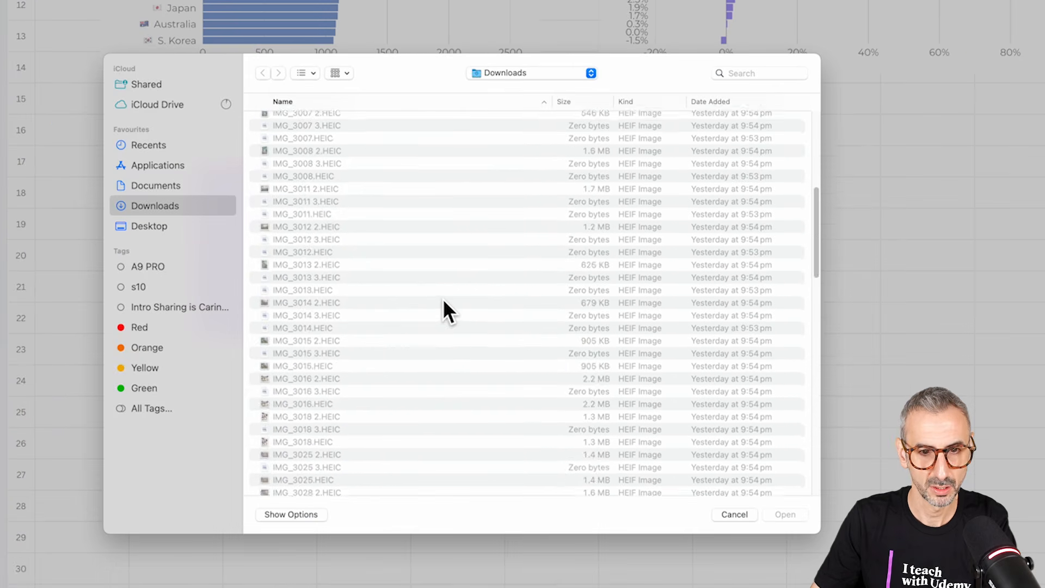
pyautogui.scroll(-10, 913, 483)
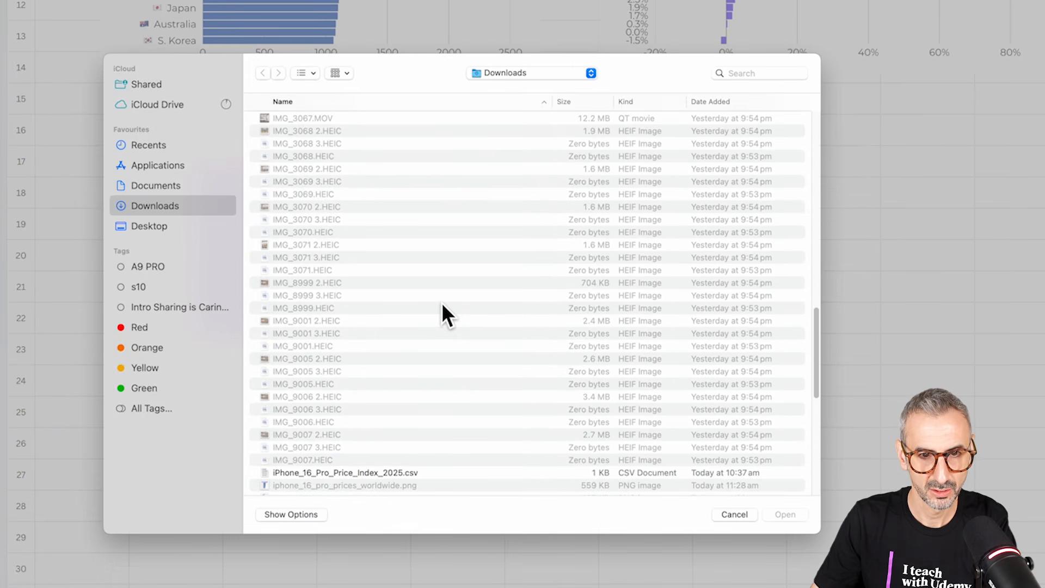
pyautogui.click(390, 391)
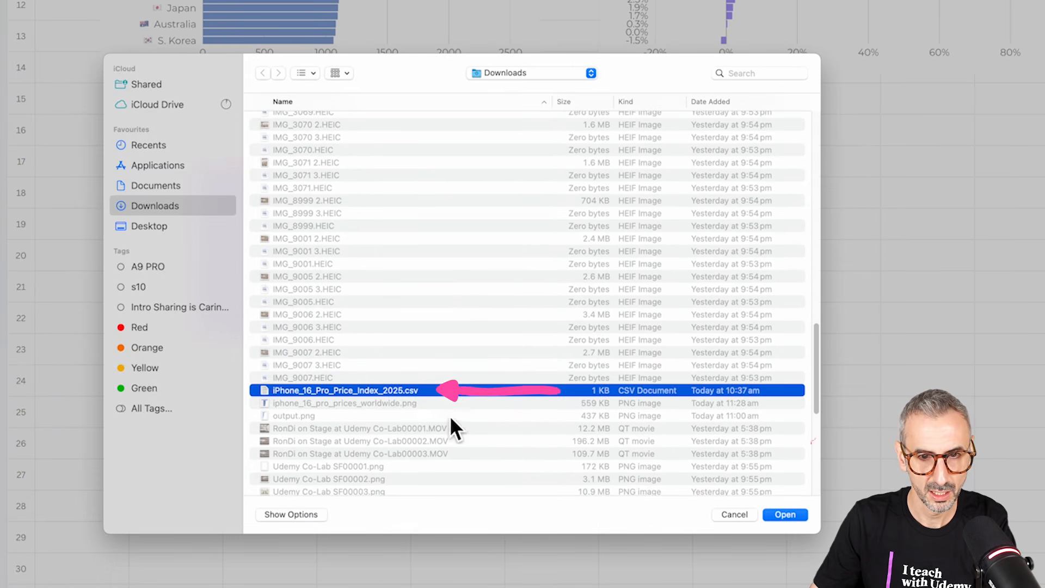
pyautogui.click(785, 514)
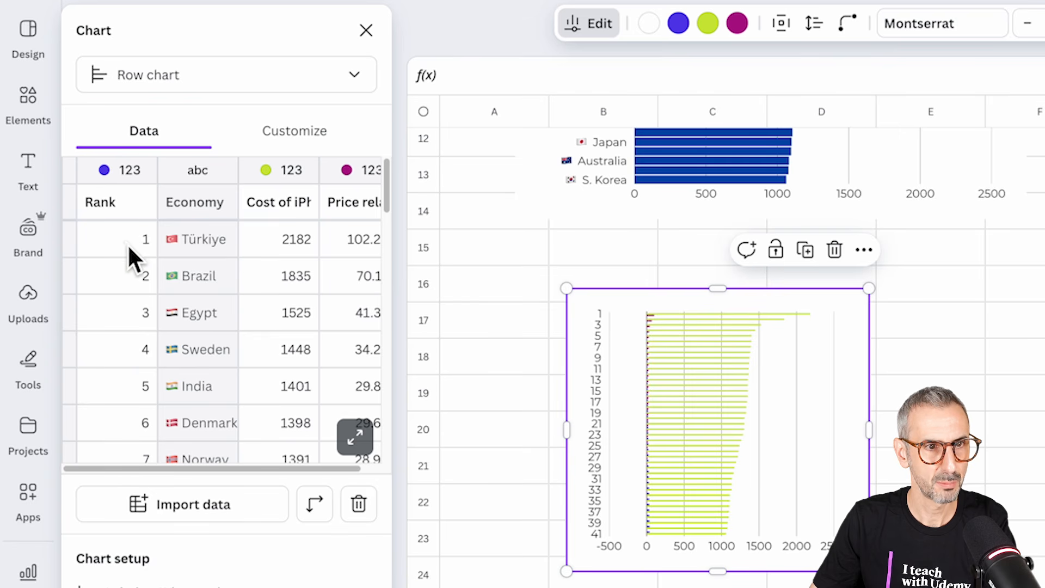
pyautogui.scroll(-13, 129, 249)
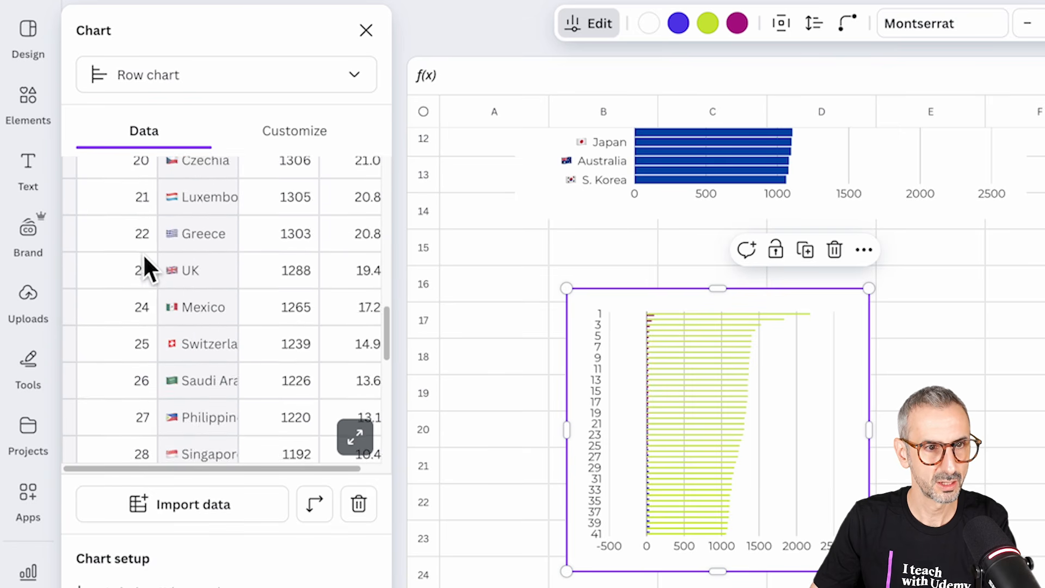
pyautogui.scroll(-10, 163, 278)
pyautogui.scroll(20, 201, 327)
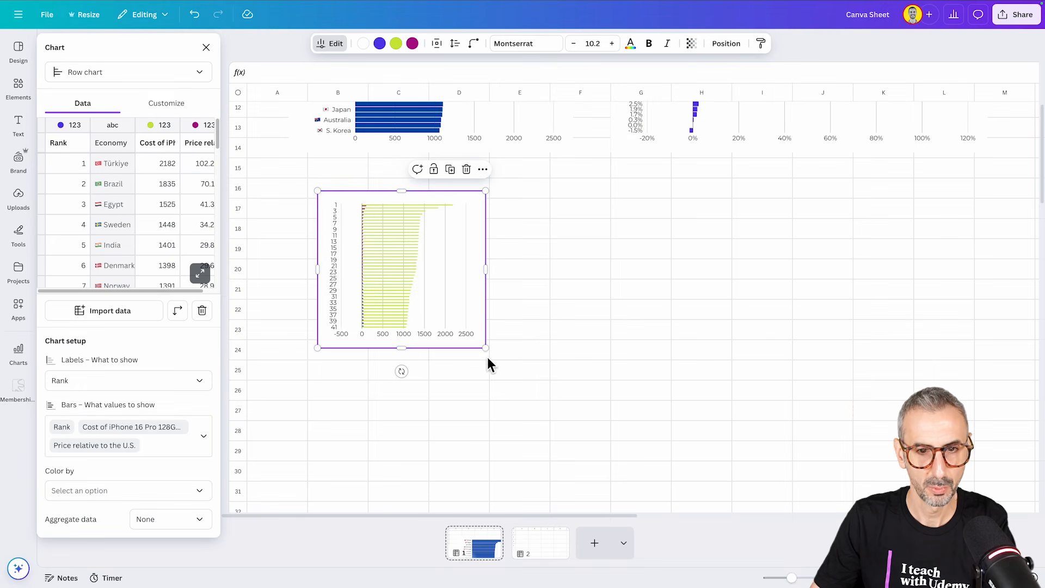
# Step: Enlarge the new row chart to about 727 by 680 and set its labels to Economy
pyautogui.moveTo(488, 360); pyautogui.dragTo(651, 504)
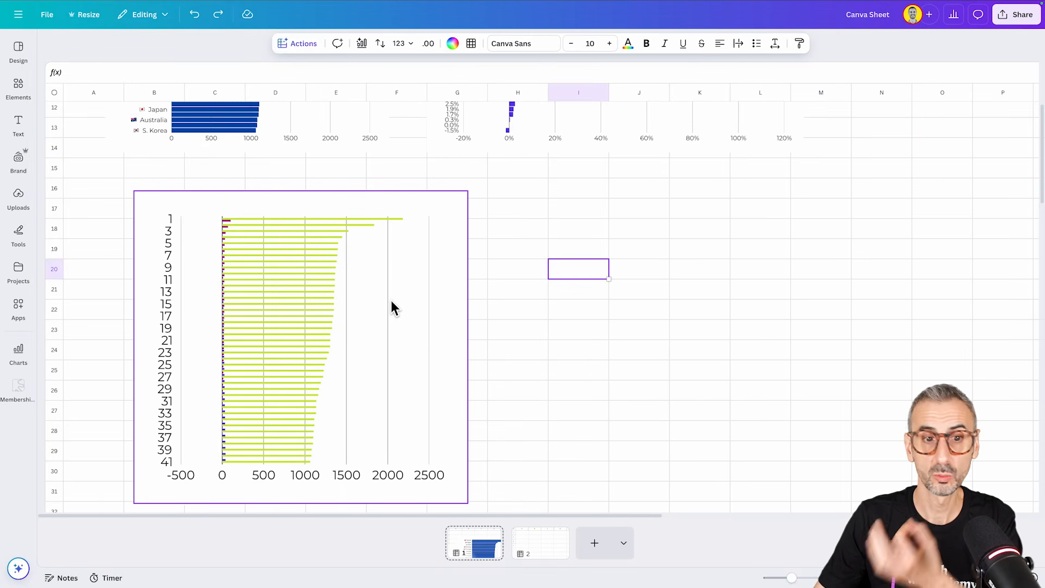
pyautogui.click(391, 309)
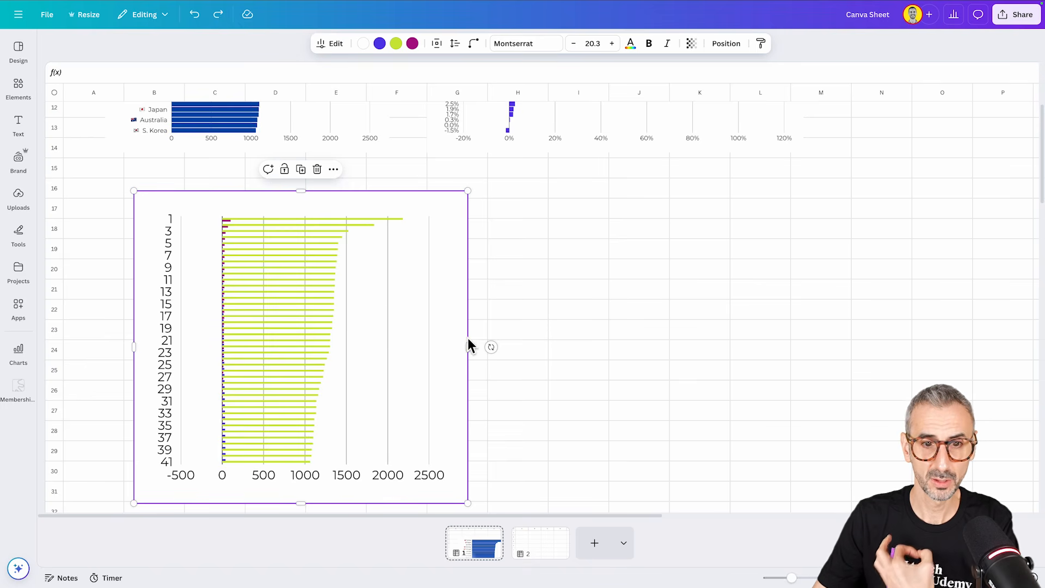
pyautogui.click(334, 46)
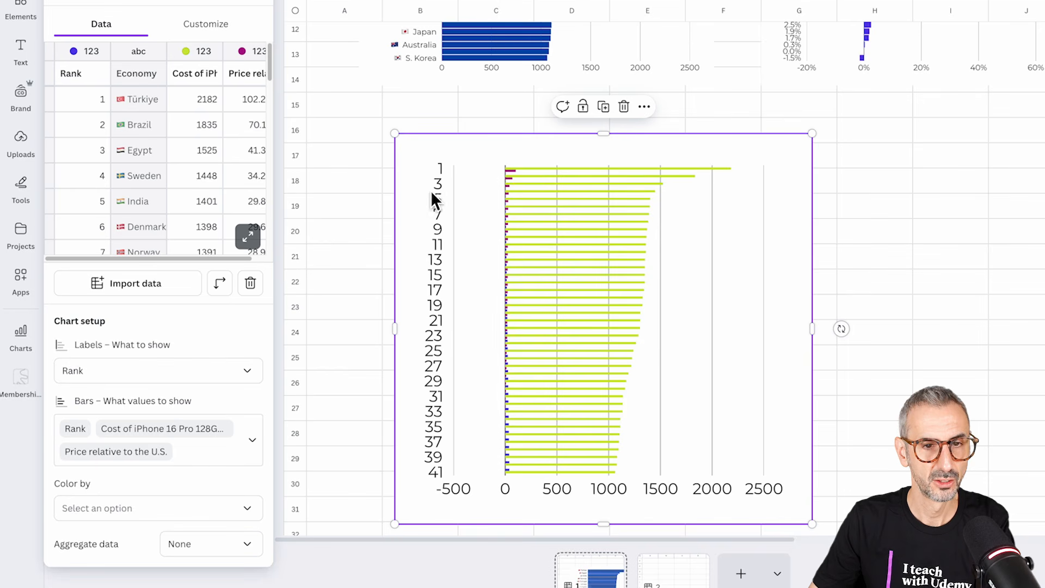
pyautogui.click(89, 372)
pyautogui.click(119, 492)
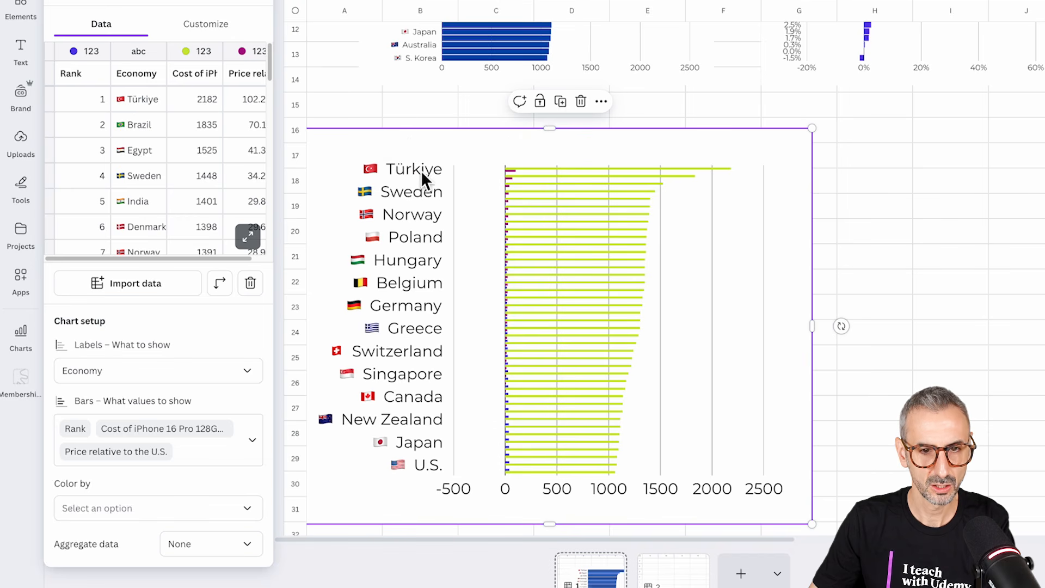
# Step: Stretch the row chart's lower edge down to about row 42 to make room for more country labels
pyautogui.scroll(-3, 420, 171)
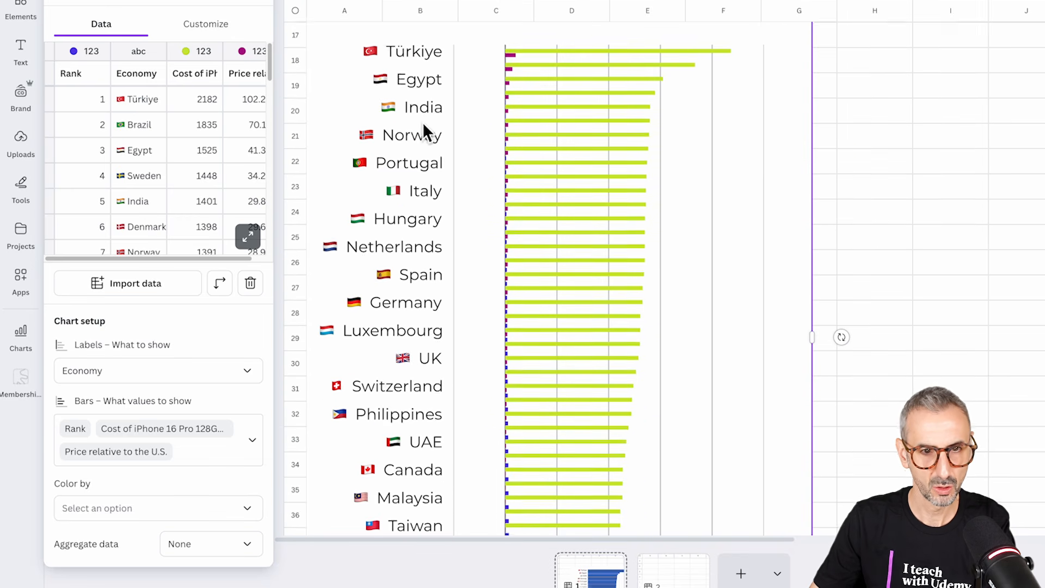
pyautogui.scroll(-3, 564, 380)
pyautogui.moveTo(553, 519)
pyautogui.mouseDown()
pyautogui.moveTo(552, 506)
pyautogui.moveTo(552, 517)
pyautogui.mouseUp()
pyautogui.scroll(3, 595, 283)
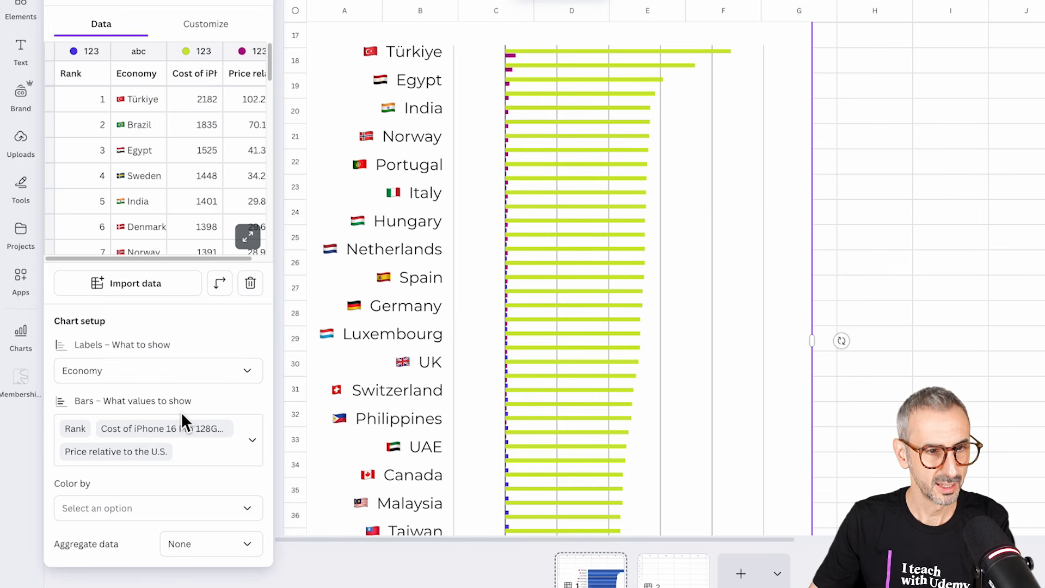
# Step: Remove Price relative to the U.S. and Rank from the chart's bar values, keeping only Cost of iPhone 16 Pro 128GB, and deselect the chart
pyautogui.click(252, 442)
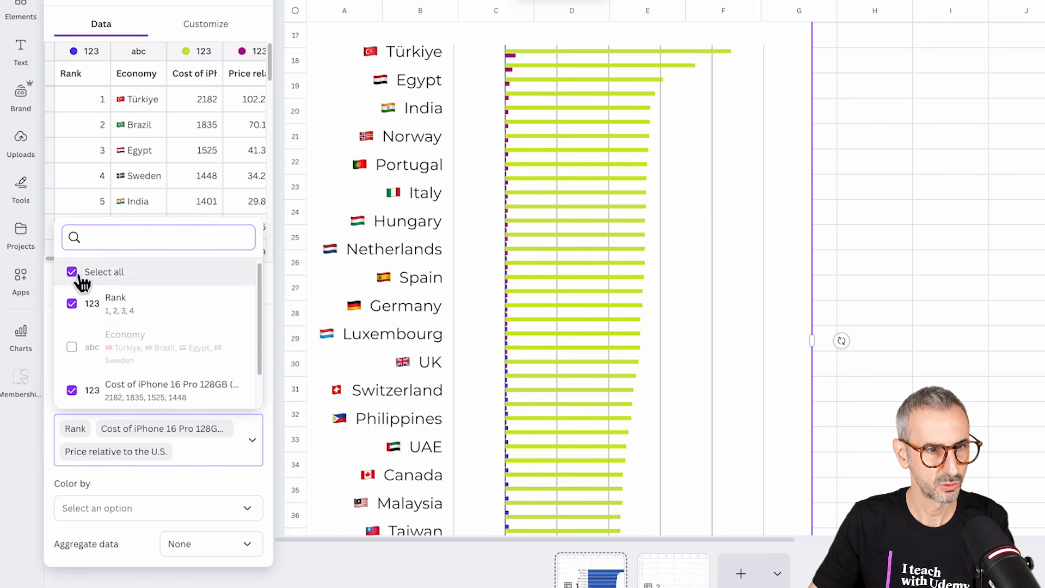
pyautogui.scroll(-2, 67, 376)
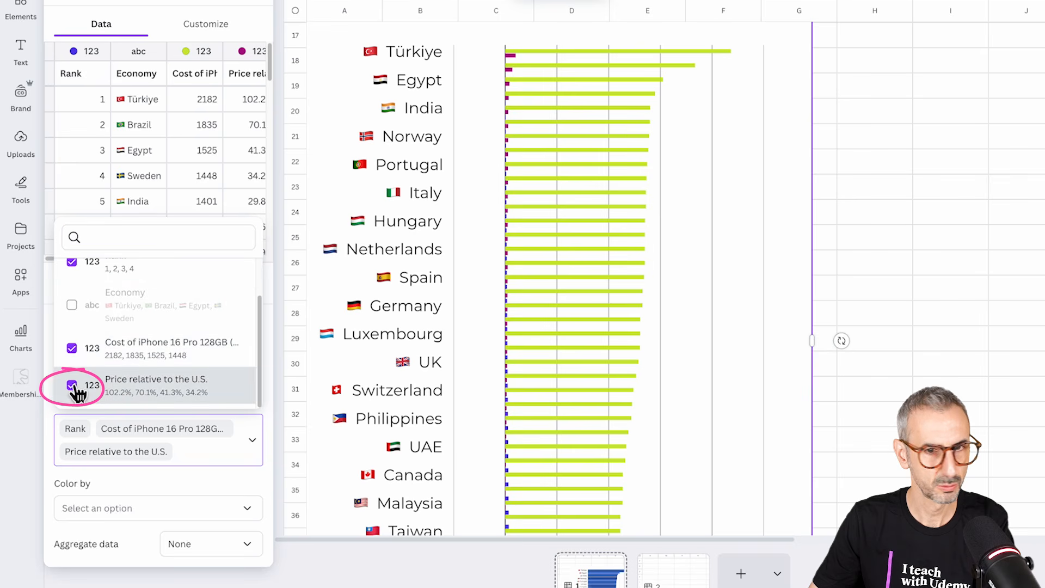
pyautogui.click(73, 386)
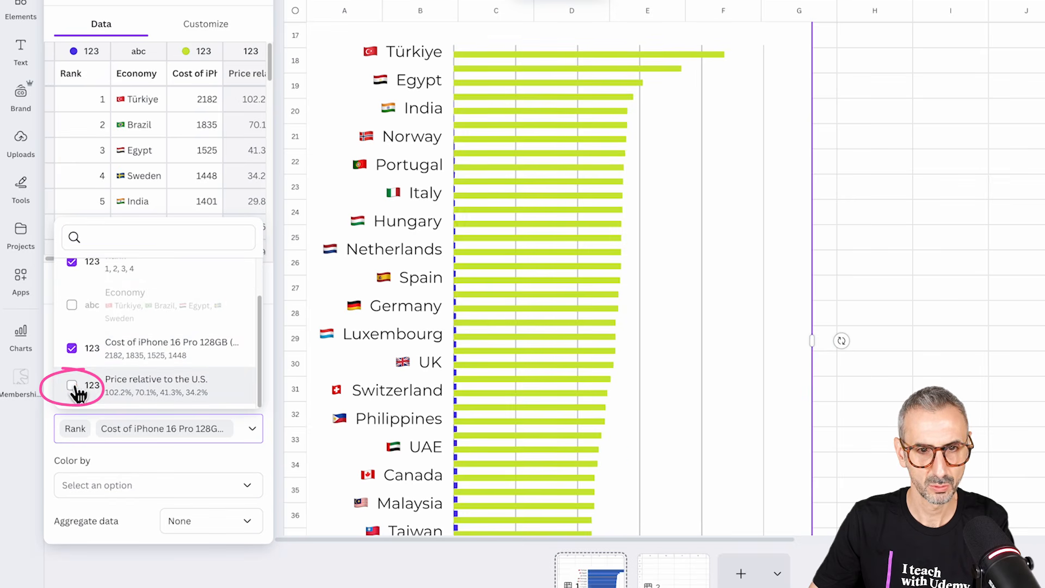
pyautogui.click(294, 377)
pyautogui.click(252, 430)
pyautogui.scroll(-1, 163, 343)
pyautogui.click(73, 279)
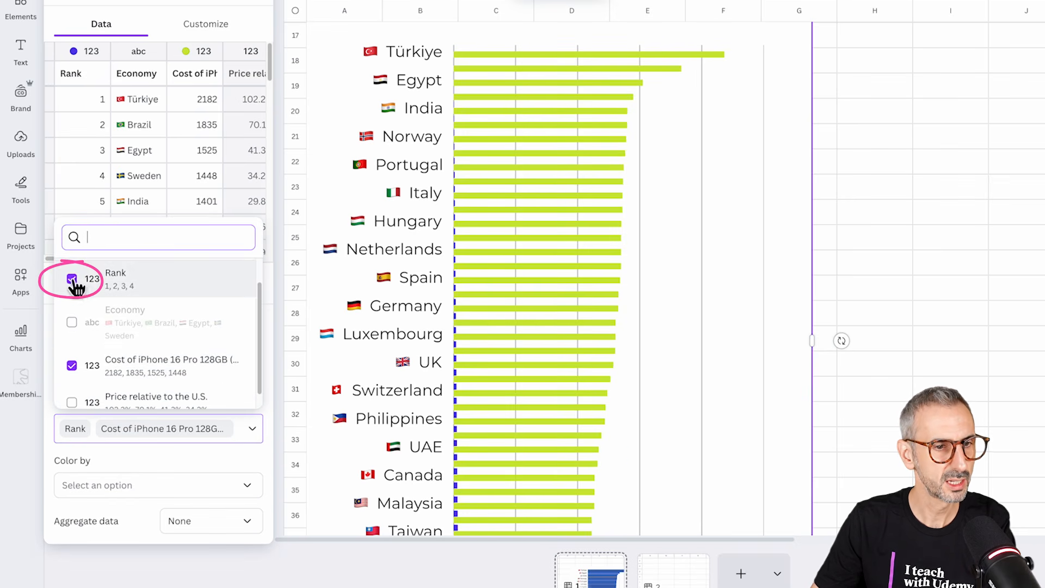
pyautogui.scroll(1, 833, 254)
pyautogui.click(872, 247)
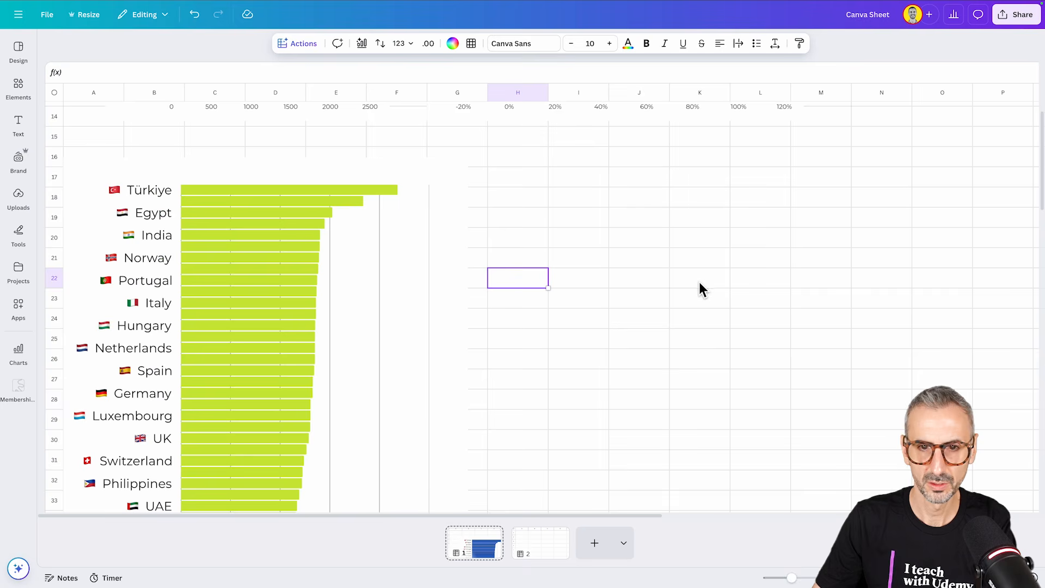
# Step: Review the green cost chart down to its last country and compare it with the blue price chart above
pyautogui.scroll(-5, 697, 321)
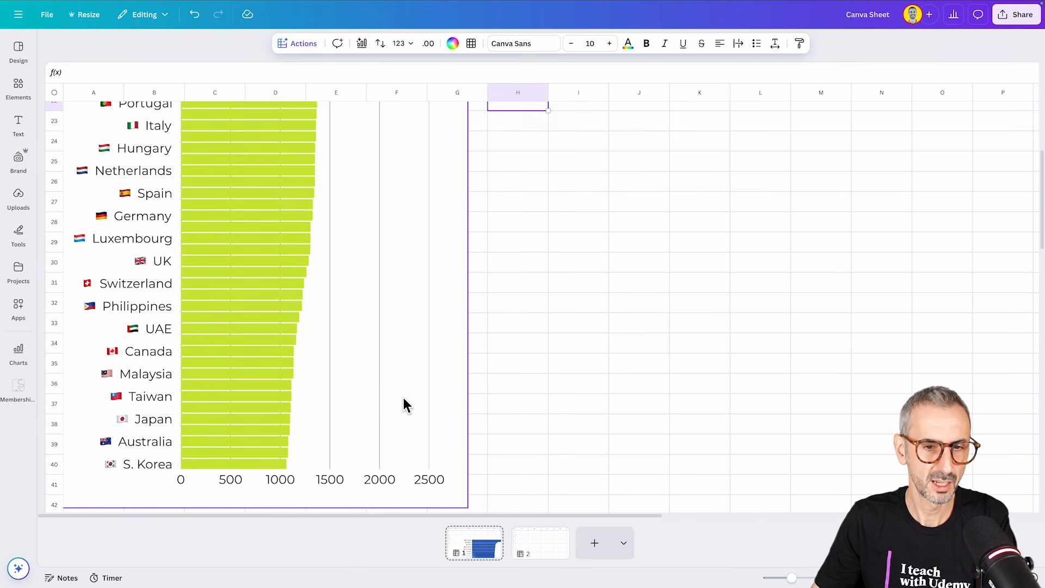
pyautogui.scroll(8, 404, 400)
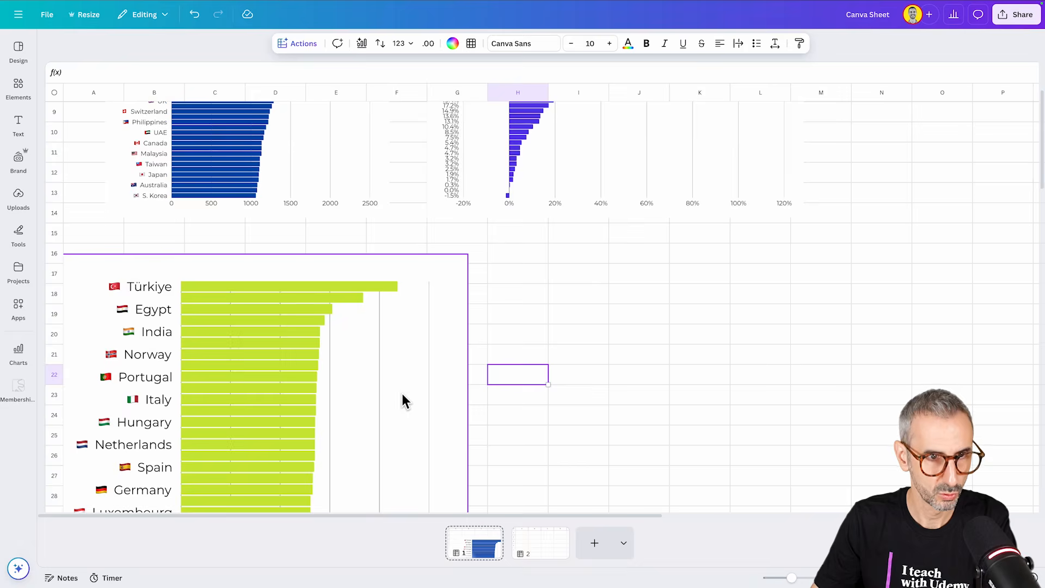
pyautogui.scroll(7, 404, 400)
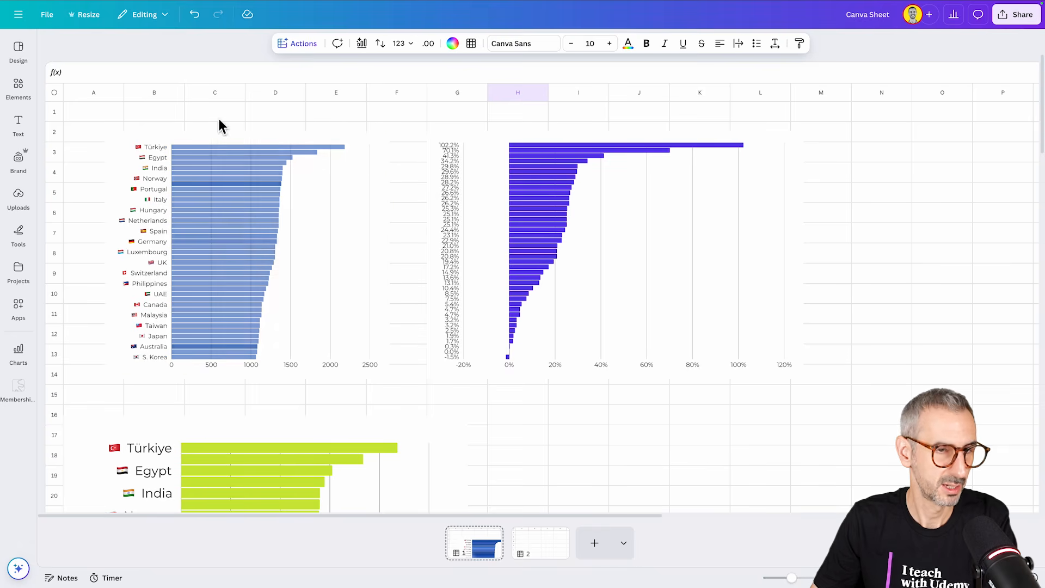
pyautogui.moveTo(234, 324)
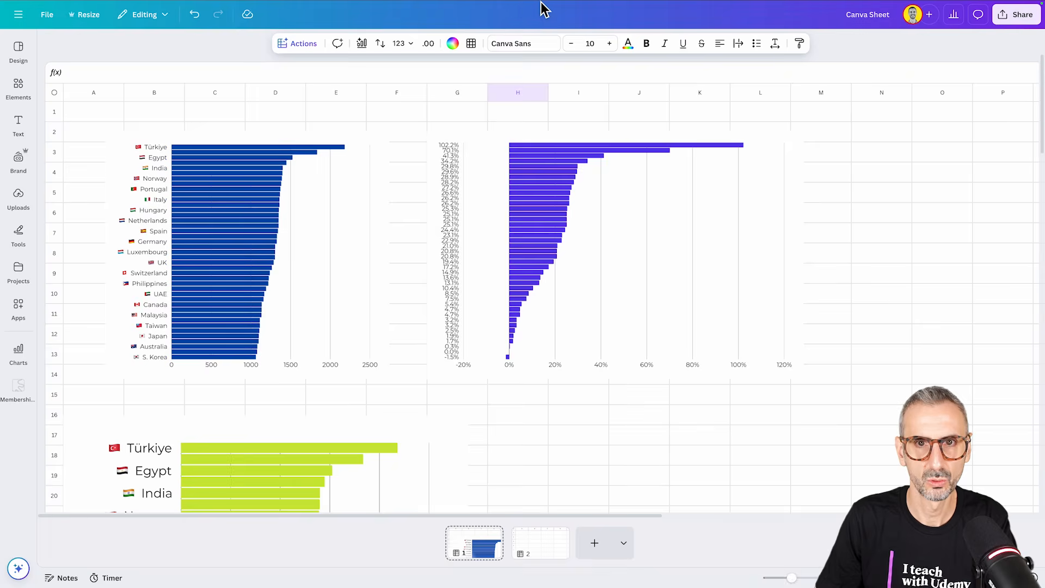
# Step: Switch to ChatGPT and read the prompt requesting an identical infographic, the proposed approach, and the recreated Apple iPhone Price Index in 2025 chart
pyautogui.click(615, 8)
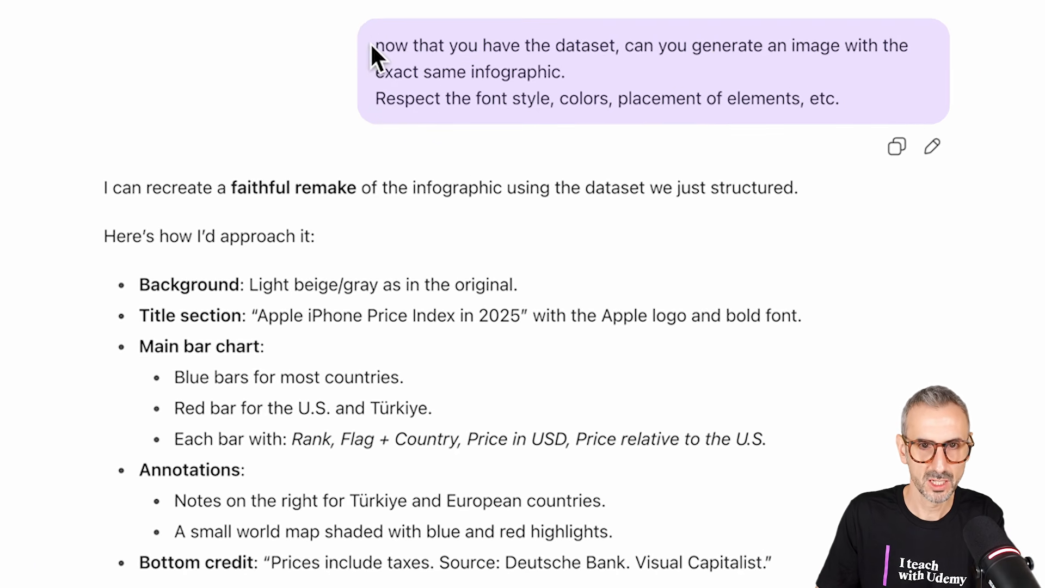
pyautogui.moveTo(373, 44); pyautogui.dragTo(871, 145)
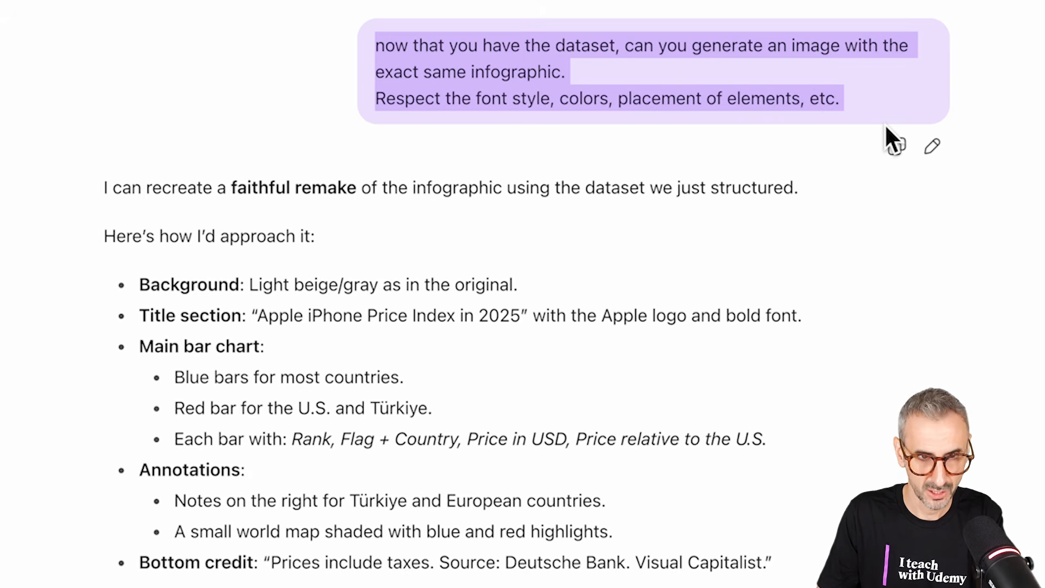
pyautogui.scroll(-3, 378, 285)
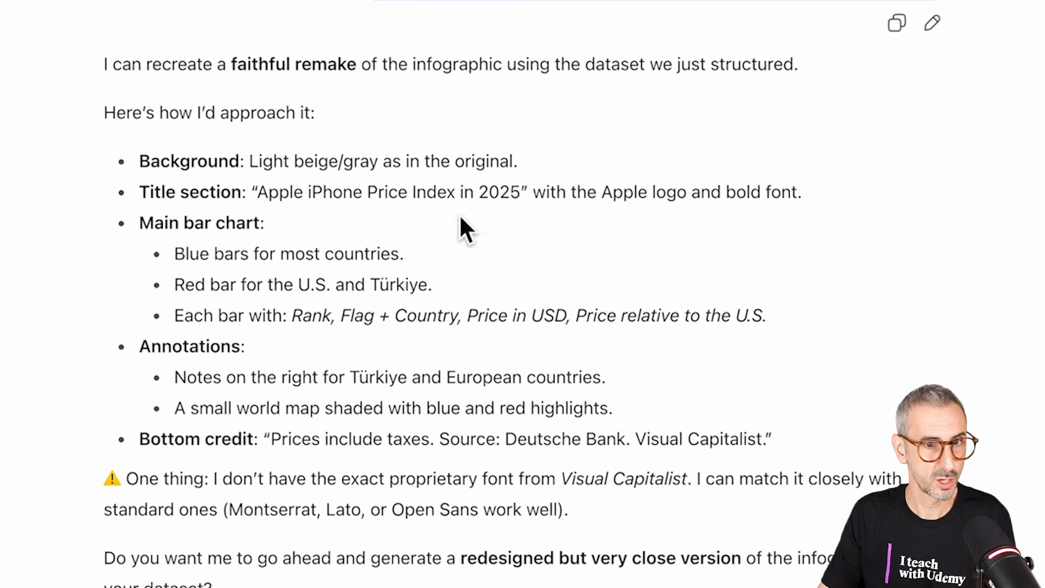
pyautogui.scroll(-1, 382, 147)
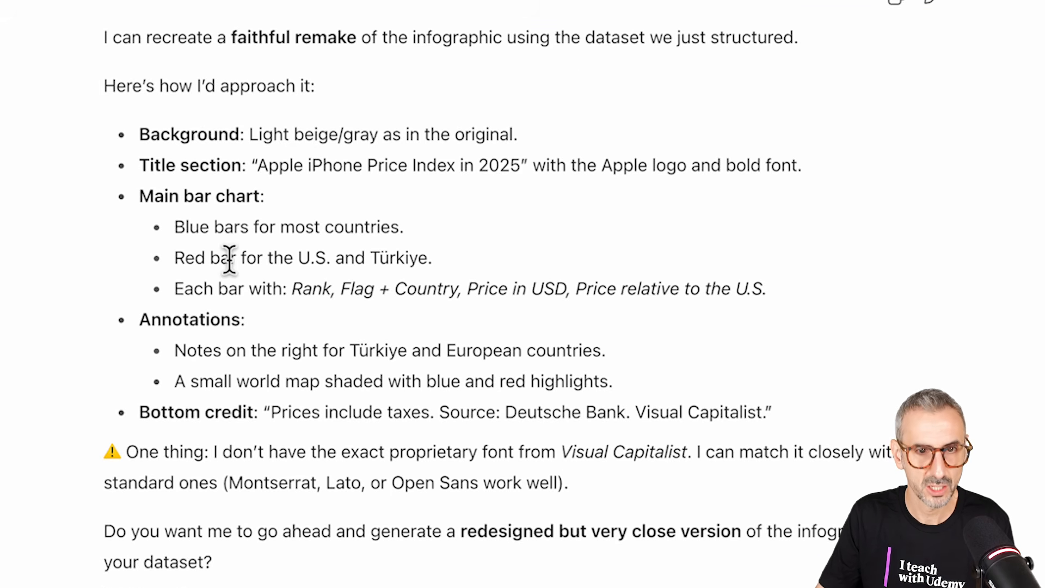
pyautogui.scroll(-1, 229, 255)
pyautogui.scroll(-2, 278, 243)
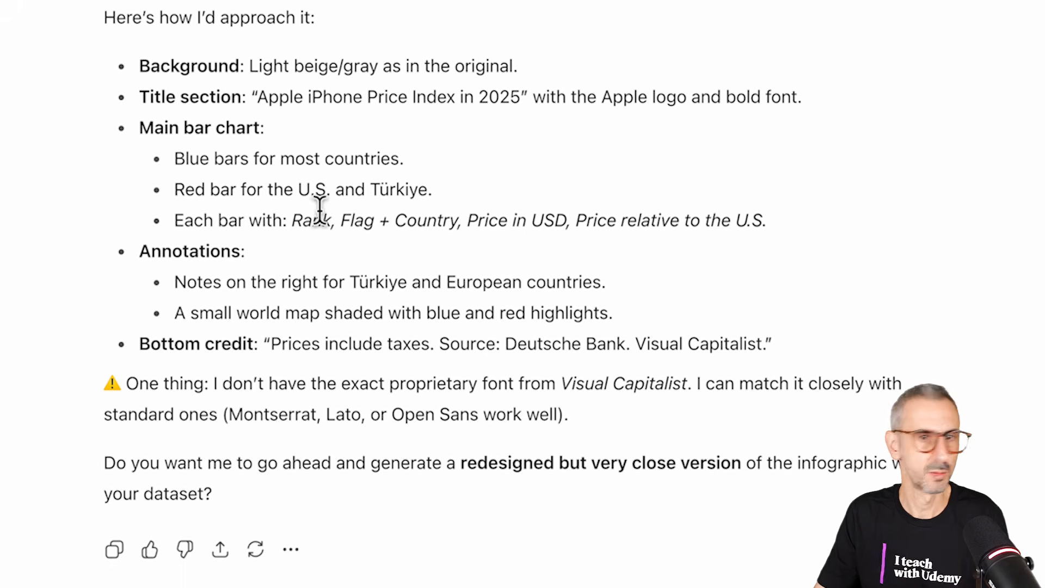
pyautogui.scroll(-1, 291, 196)
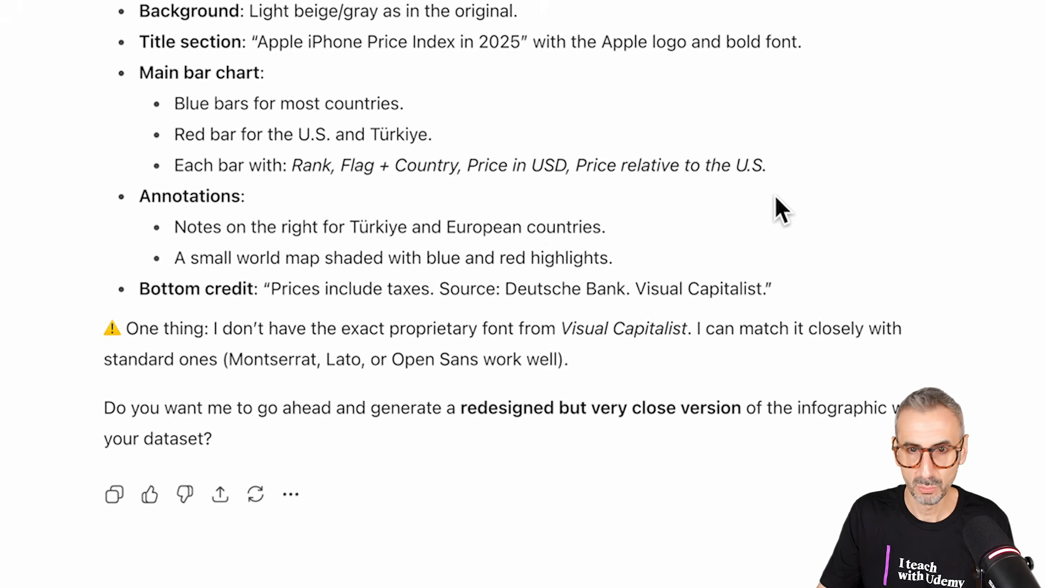
pyautogui.scroll(-3, 710, 196)
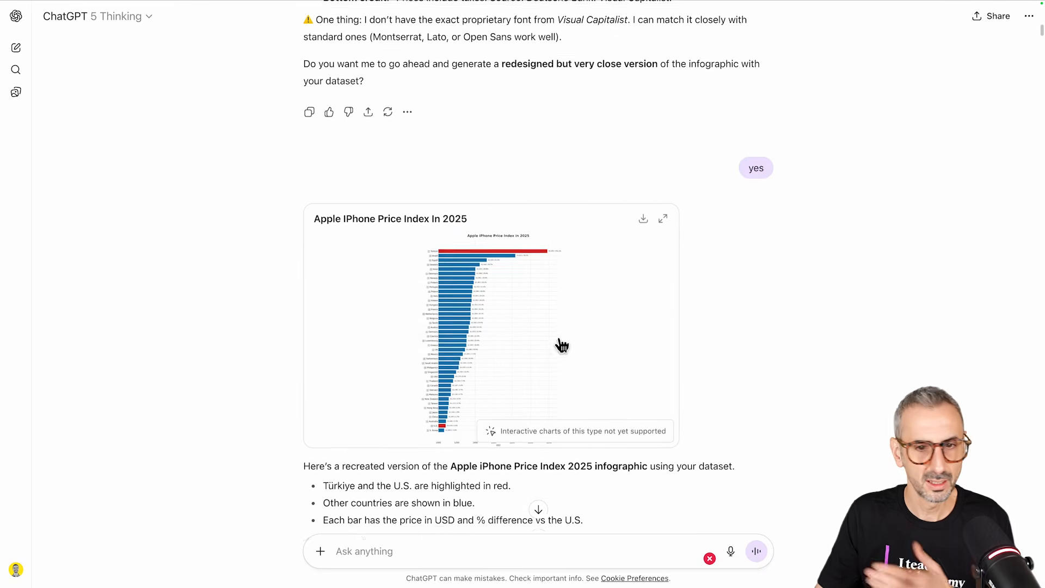
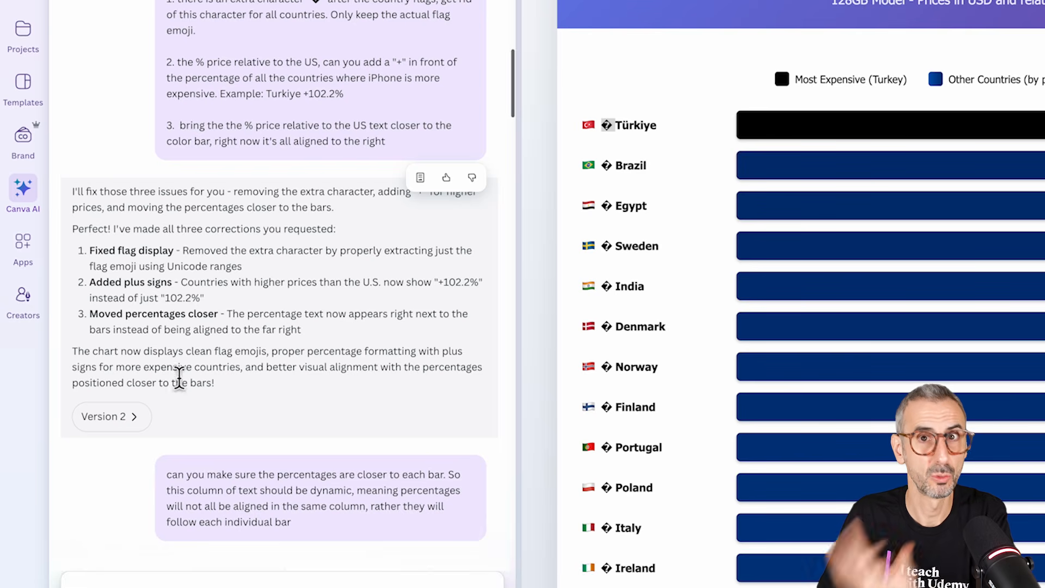
# Step: Open version 2 of the Canva AI chart and check its country flags, plus signs and percentage placement
pyautogui.click(105, 426)
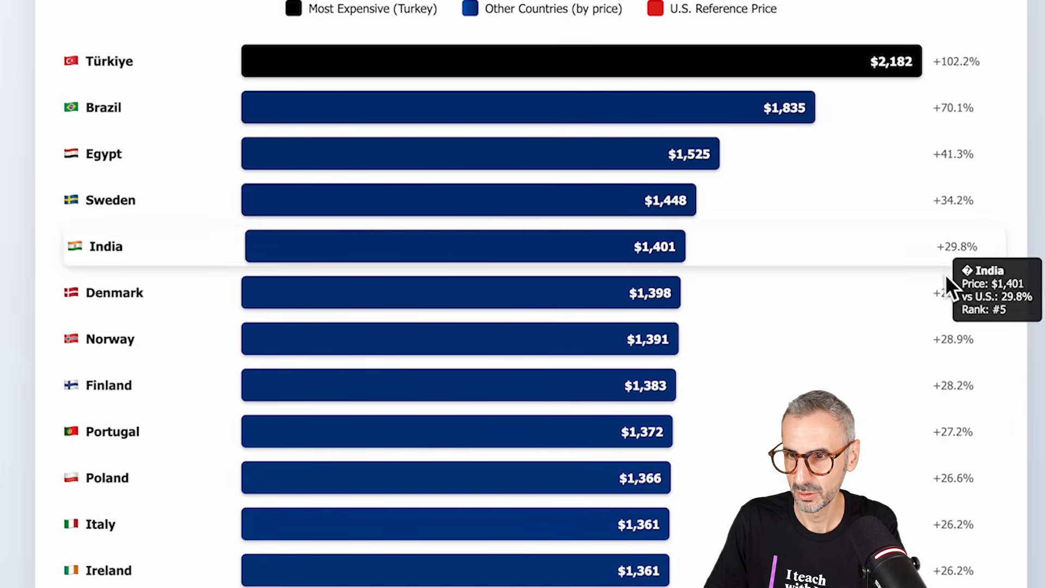
pyautogui.scroll(-3, 925, 325)
pyautogui.scroll(-20, 928, 305)
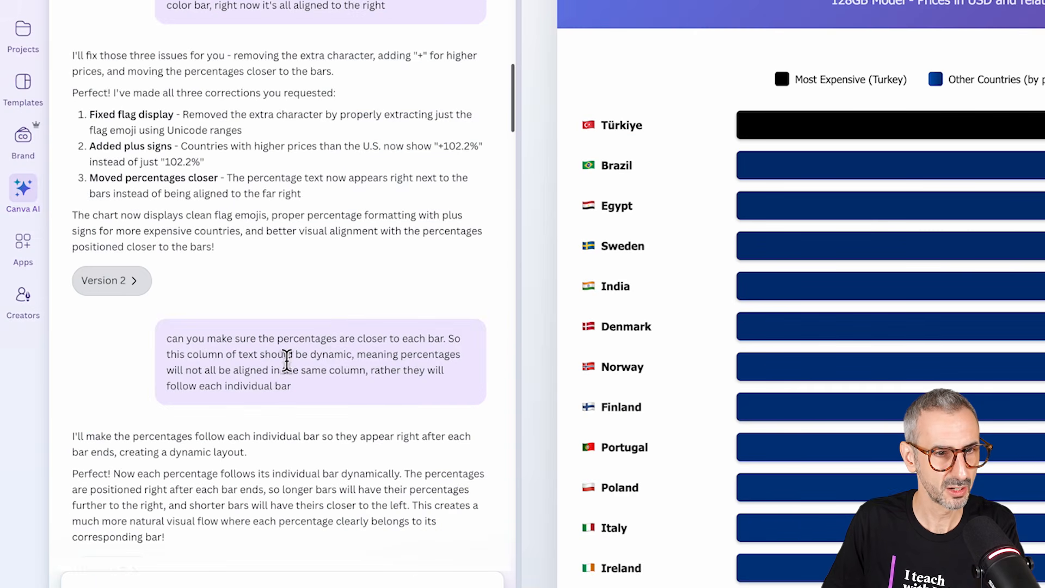
pyautogui.scroll(-1, 92, 320)
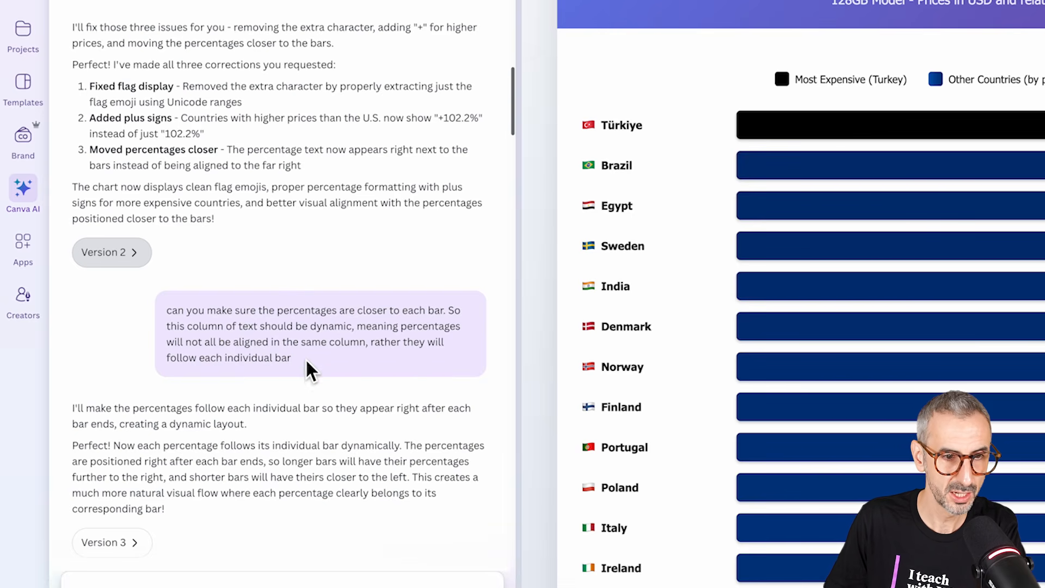
# Step: Read the prompt asking for percentages that follow each bar, and examine version 3's percentage labels, including the one for Türkiye
pyautogui.scroll(-2, 302, 361)
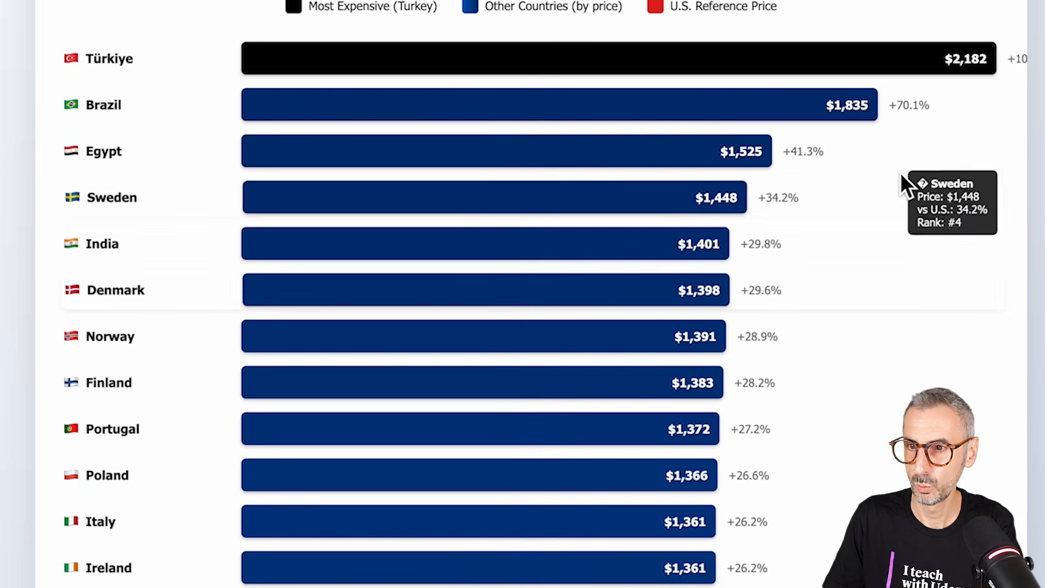
pyautogui.scroll(-10, 901, 175)
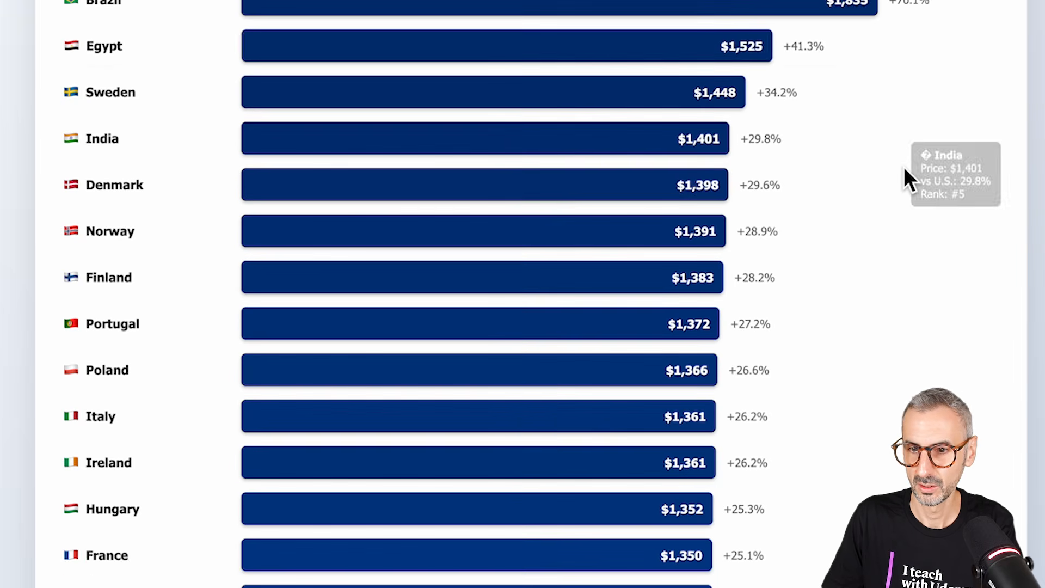
pyautogui.scroll(-3, 723, 426)
pyautogui.scroll(-11, 722, 422)
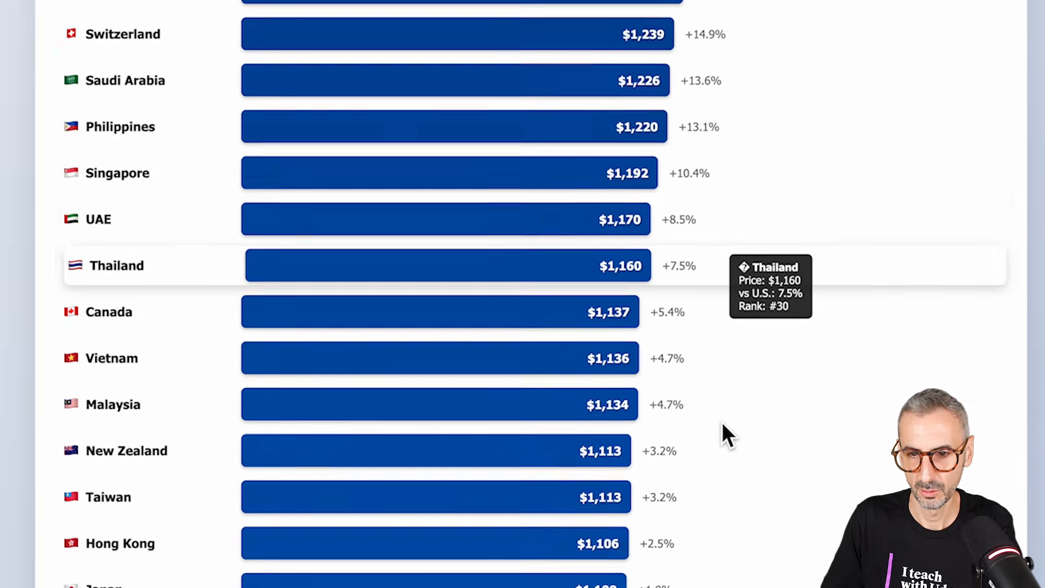
pyautogui.scroll(20, 647, 342)
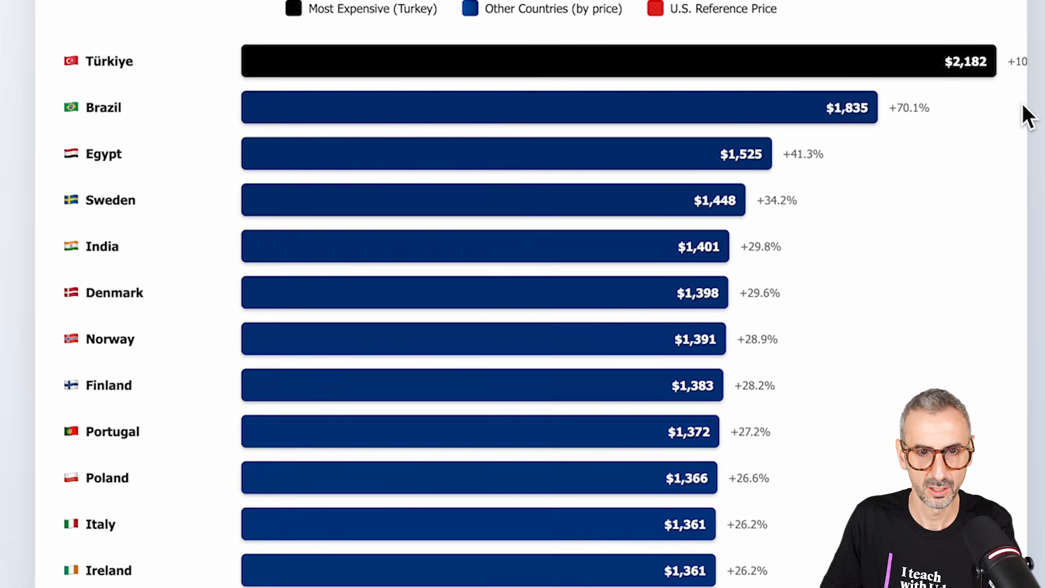
pyautogui.moveTo(1011, 59)
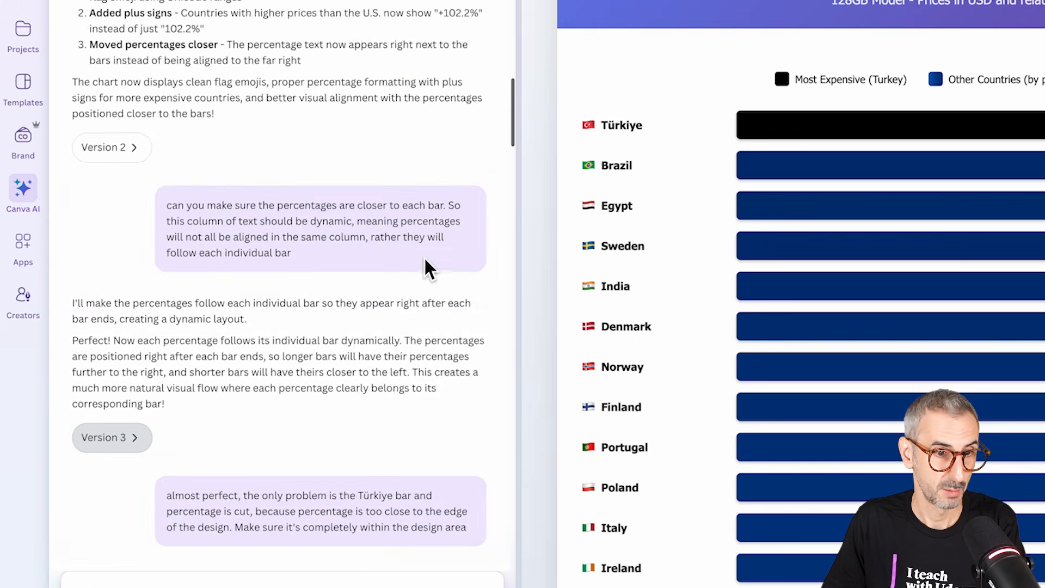
# Step: Read the prompt about keeping Türkiye's percentage inside the design area, open version 4 and review the chart down to S. Korea
pyautogui.scroll(-5, 425, 267)
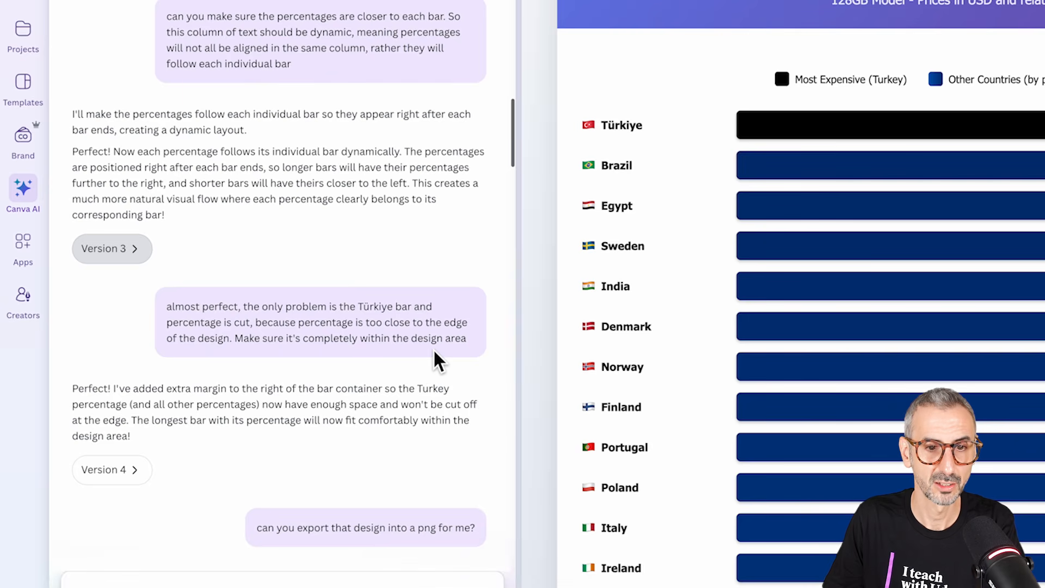
pyautogui.scroll(-3, 152, 326)
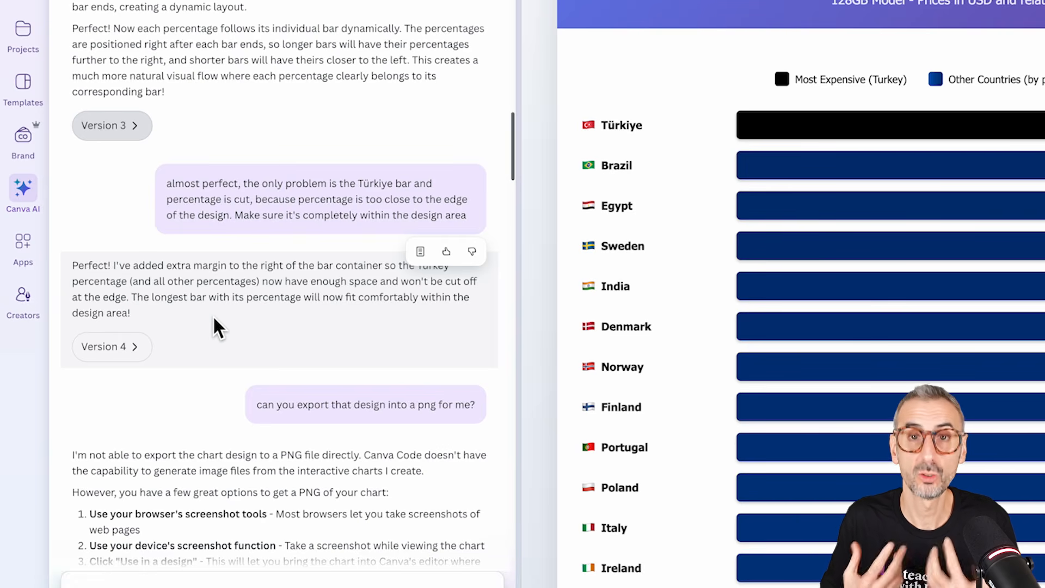
pyautogui.click(111, 354)
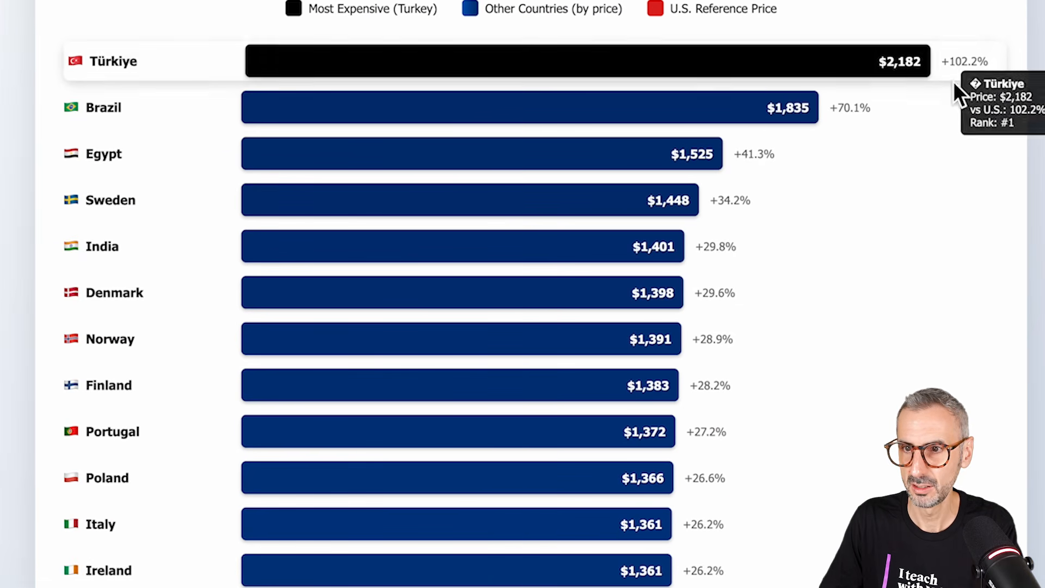
pyautogui.scroll(-9, 938, 289)
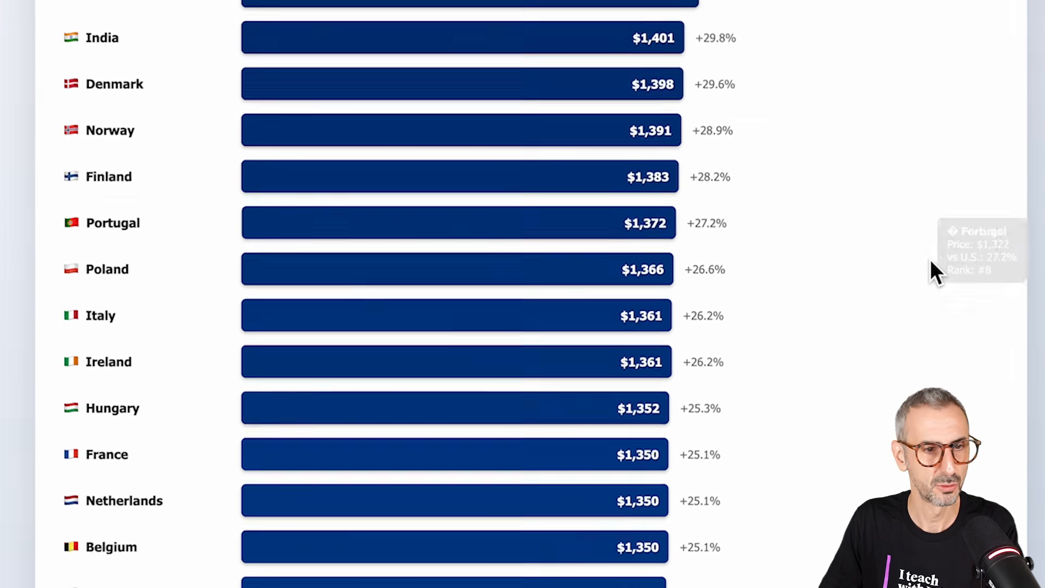
pyautogui.scroll(-13, 913, 242)
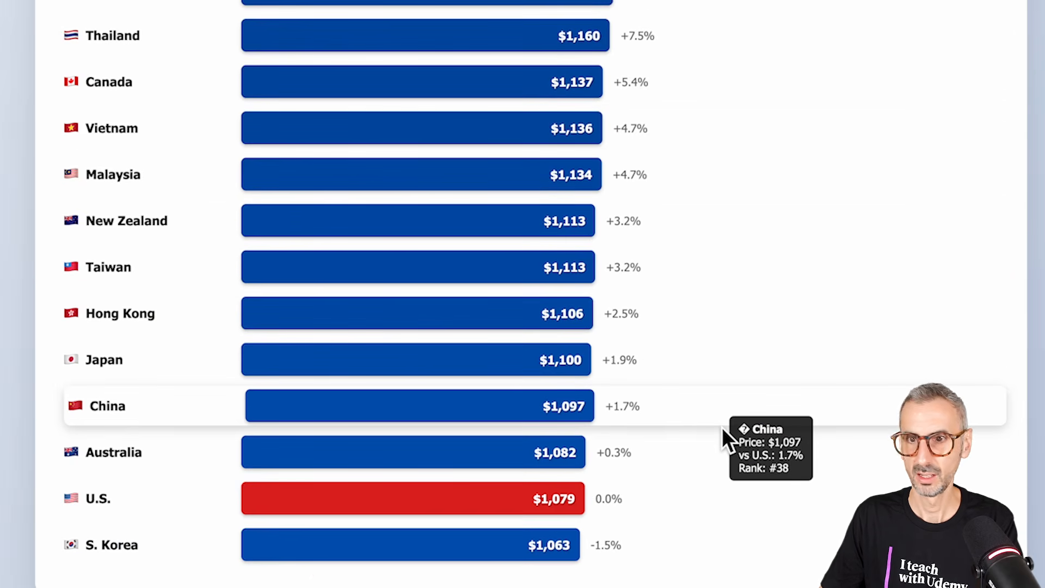
pyautogui.scroll(15, 721, 428)
pyautogui.scroll(9, 721, 427)
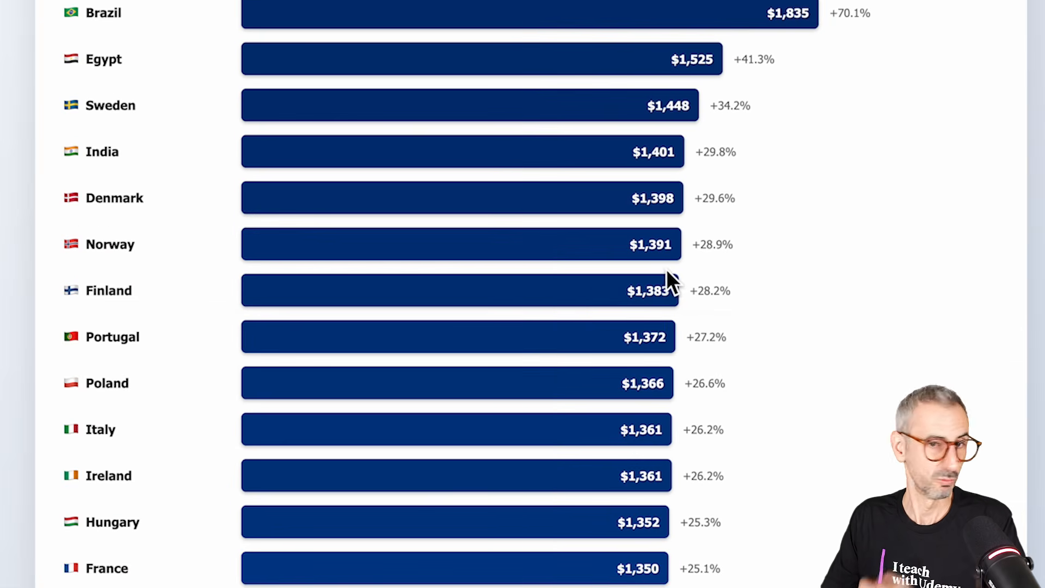
pyautogui.scroll(7, 529, 343)
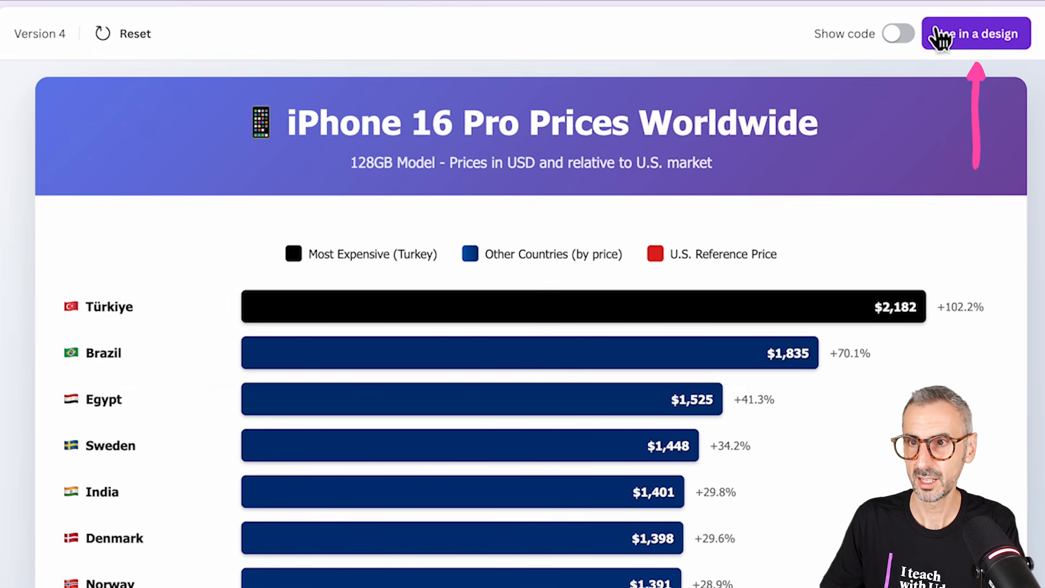
pyautogui.click(985, 38)
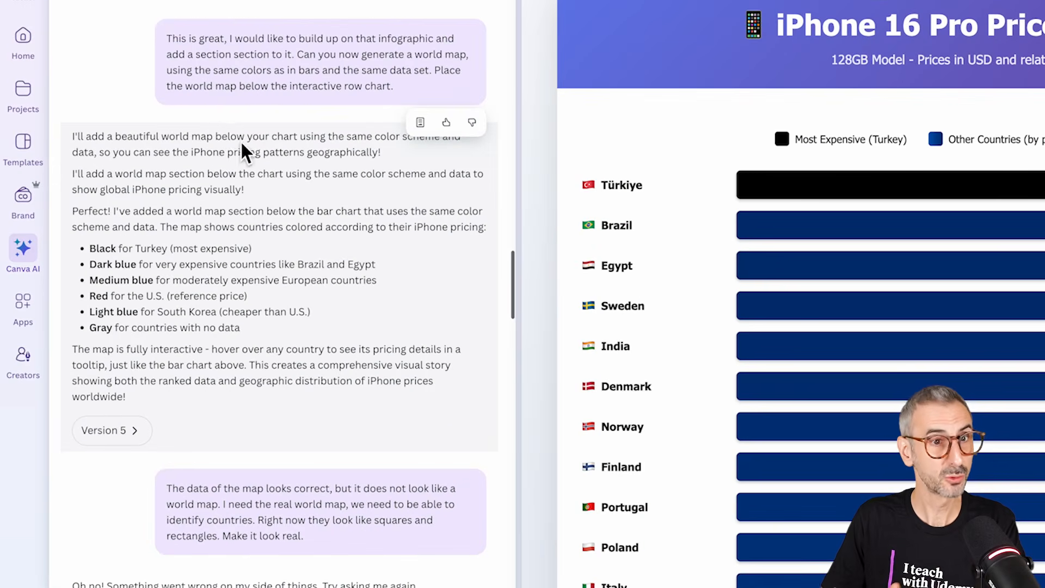
# Step: Highlight the prompt requesting a world map below the row chart, open version 5 and examine its Global iPhone Pricing Map
pyautogui.moveTo(168, 38); pyautogui.dragTo(397, 87)
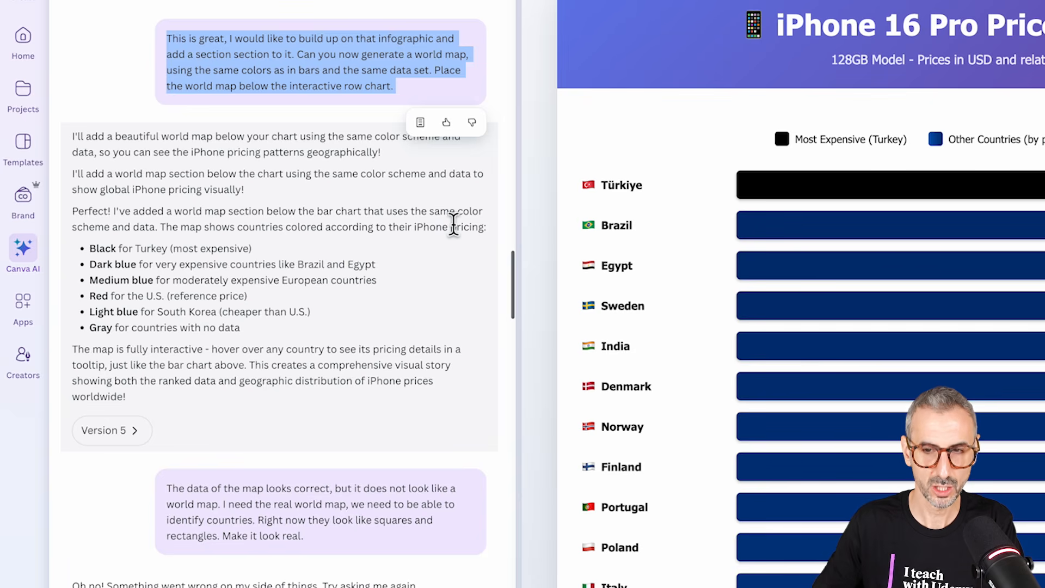
pyautogui.scroll(-7, 892, 381)
pyautogui.scroll(-10, 968, 330)
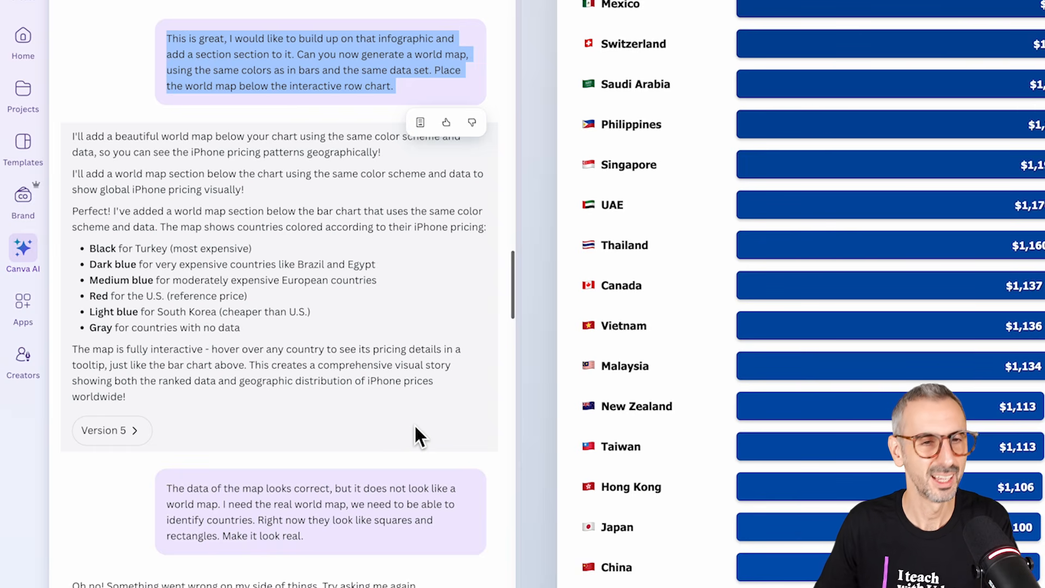
pyautogui.click(114, 430)
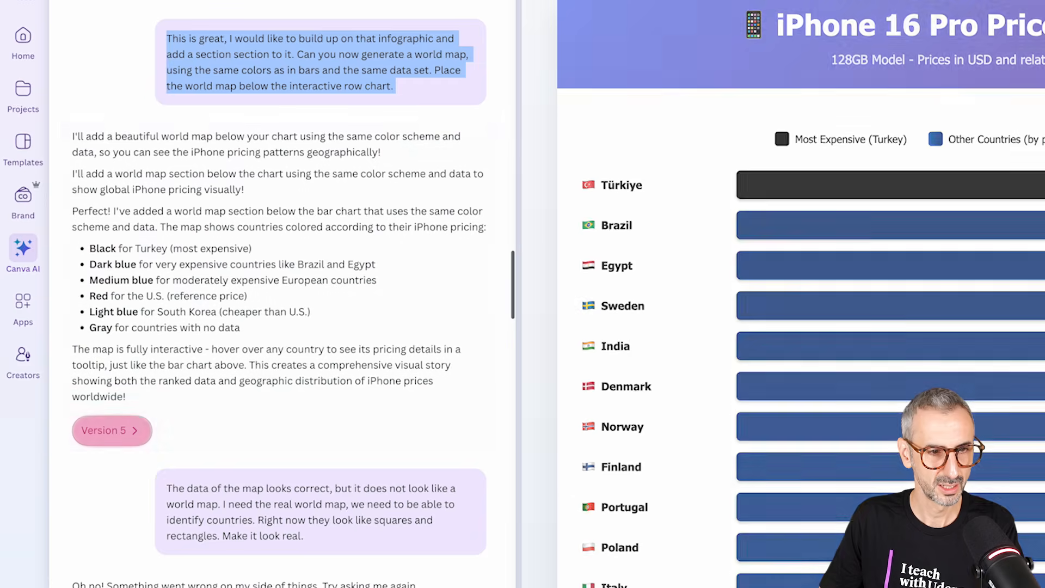
pyautogui.scroll(-20, 561, 358)
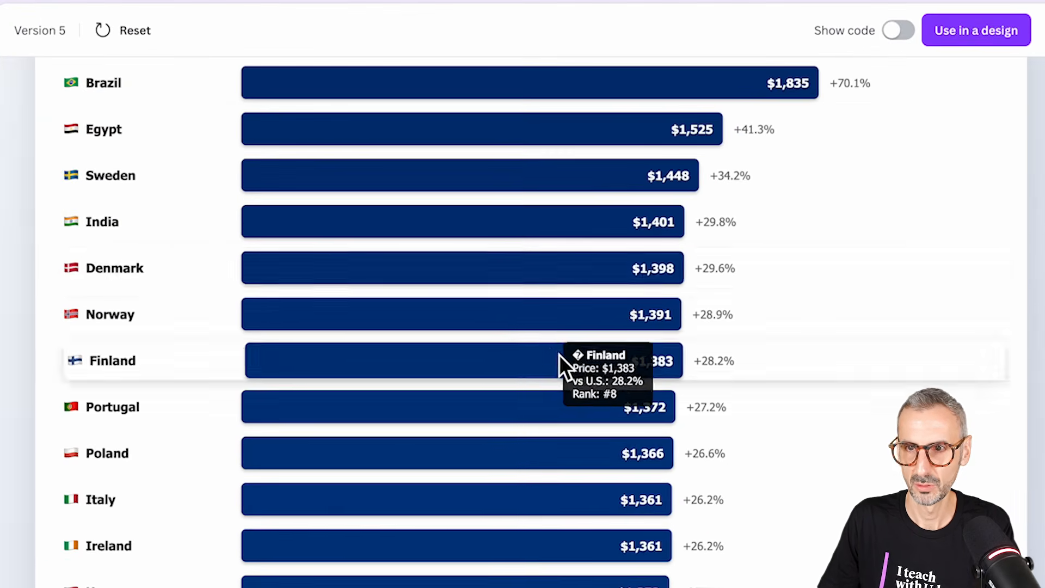
pyautogui.scroll(-2, 561, 358)
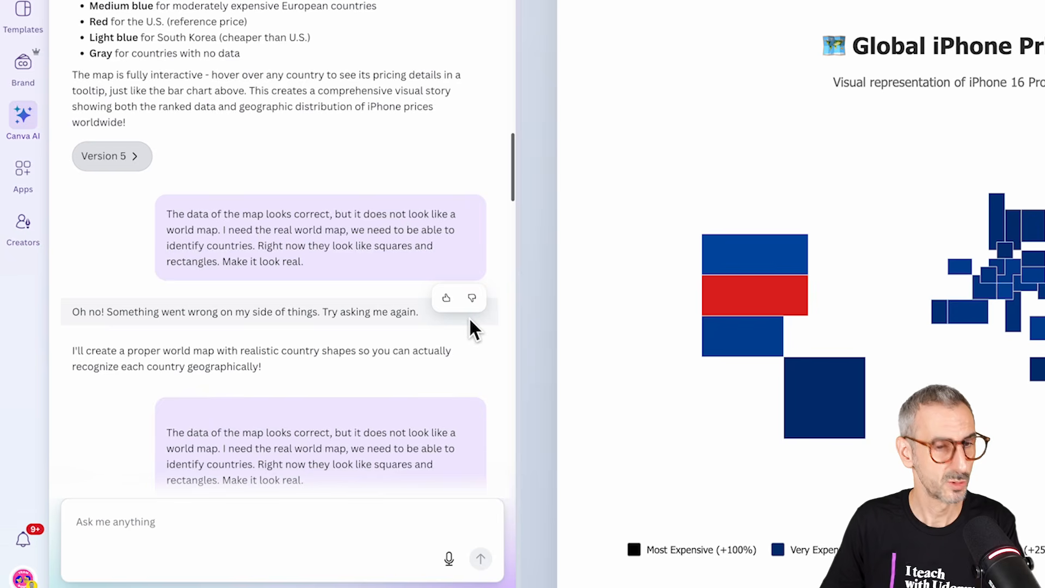
# Step: Read the follow-up prompts asking for a realistic world map, open version 6 and examine its country shapes
pyautogui.scroll(-3, 124, 381)
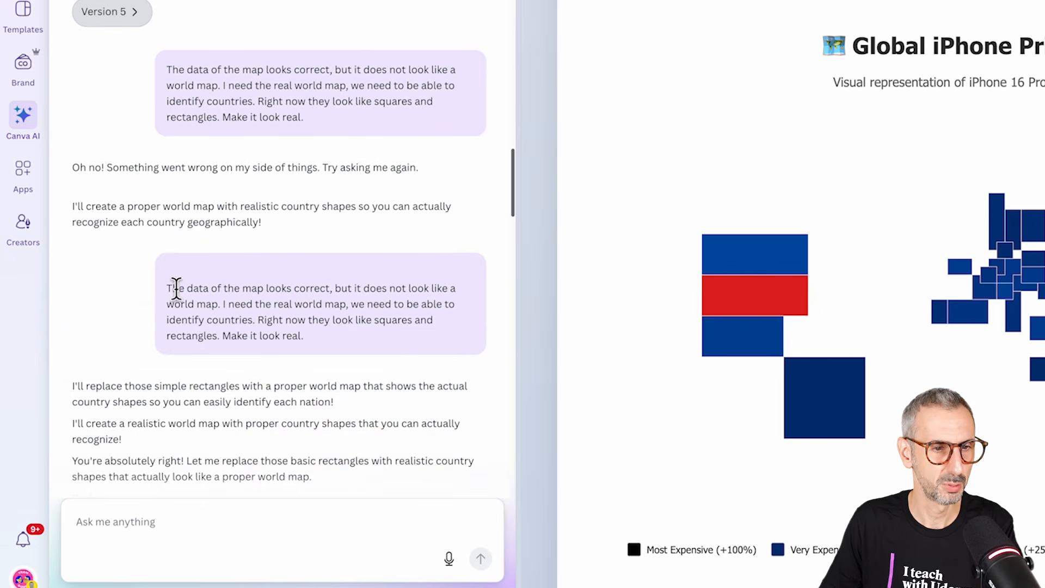
pyautogui.scroll(-3, 232, 307)
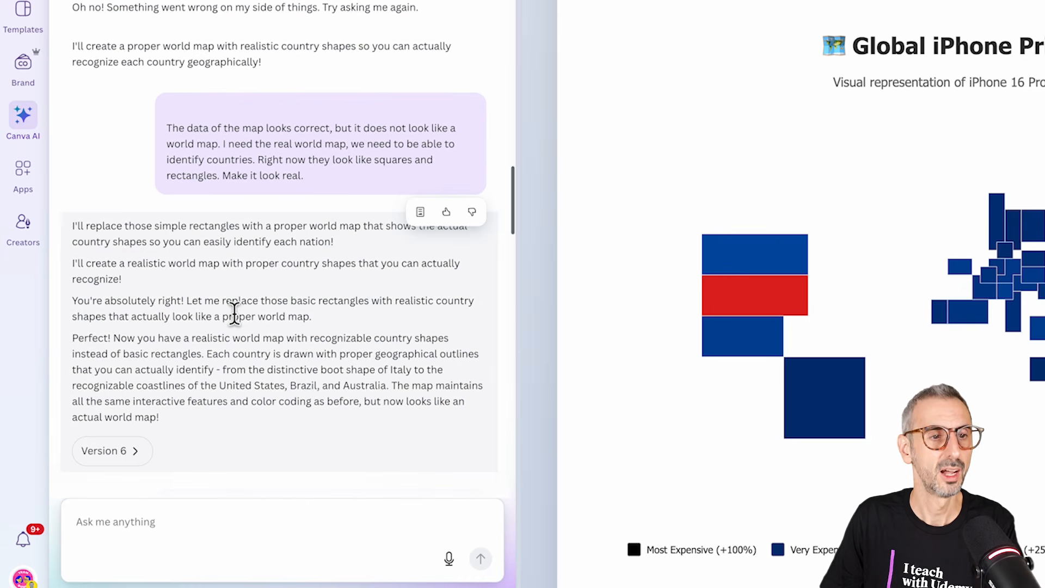
pyautogui.scroll(-1, 209, 283)
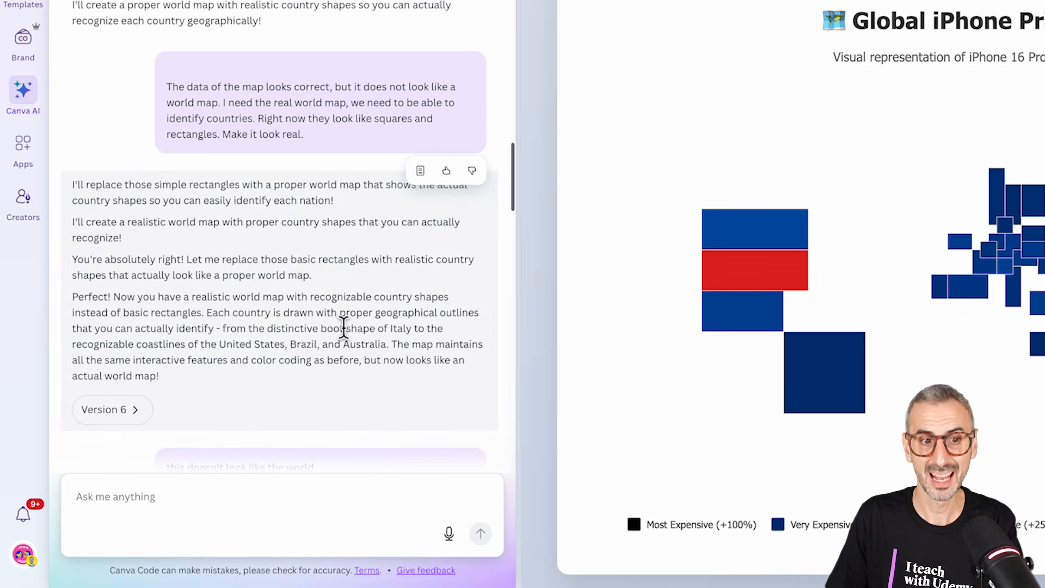
pyautogui.scroll(-3, 343, 326)
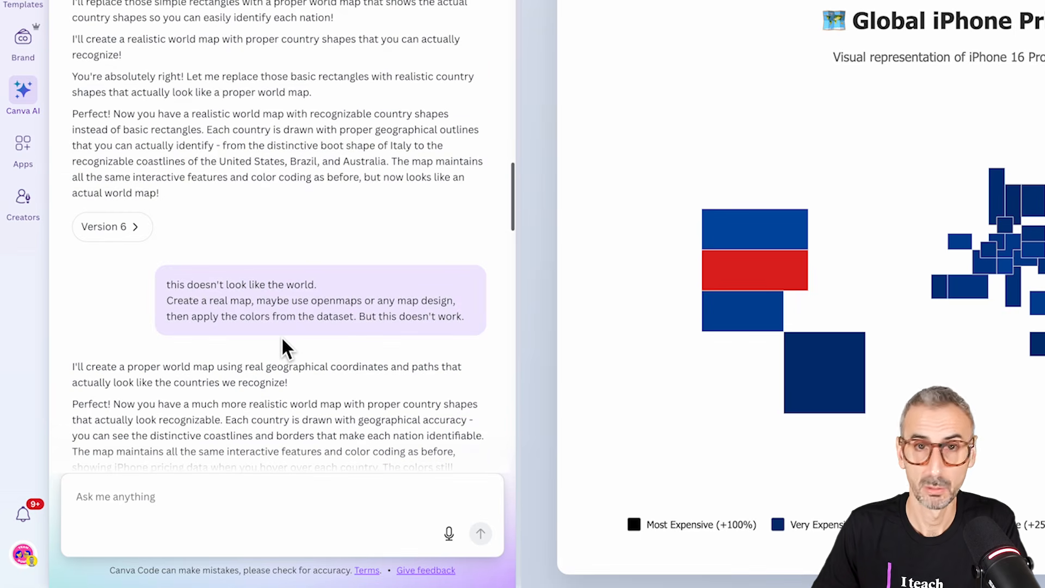
pyautogui.click(107, 210)
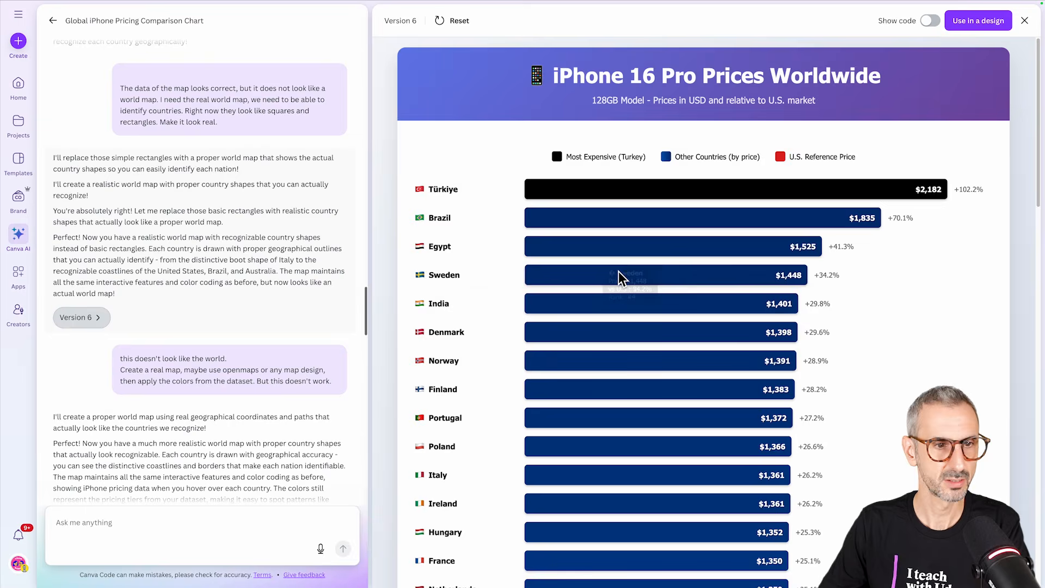
pyautogui.scroll(-15, 691, 240)
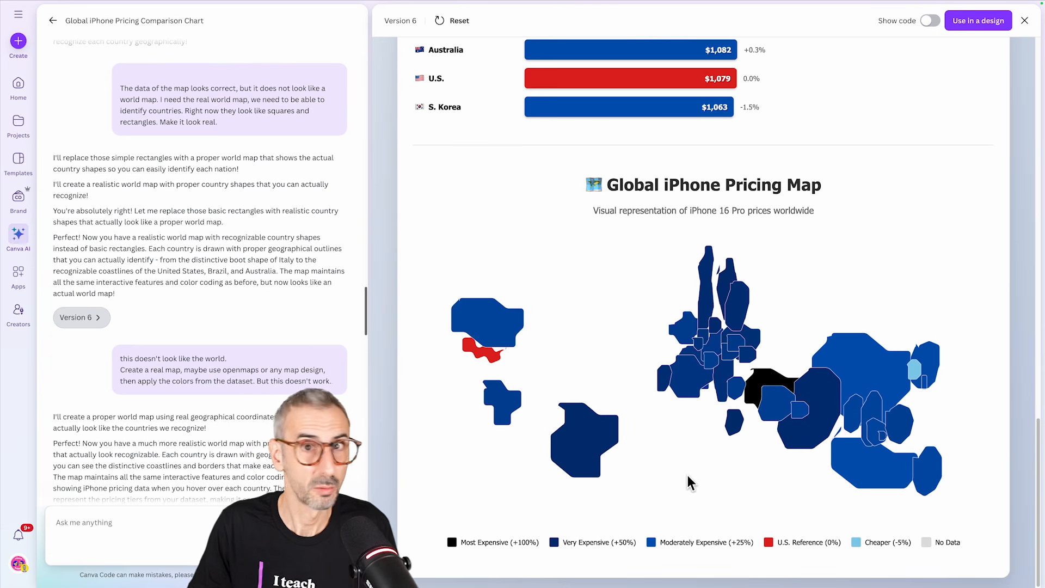
# Step: Read the prompt suggesting openmaps or any map design, open version 7 and examine its map and color legend
pyautogui.scroll(-3, 110, 296)
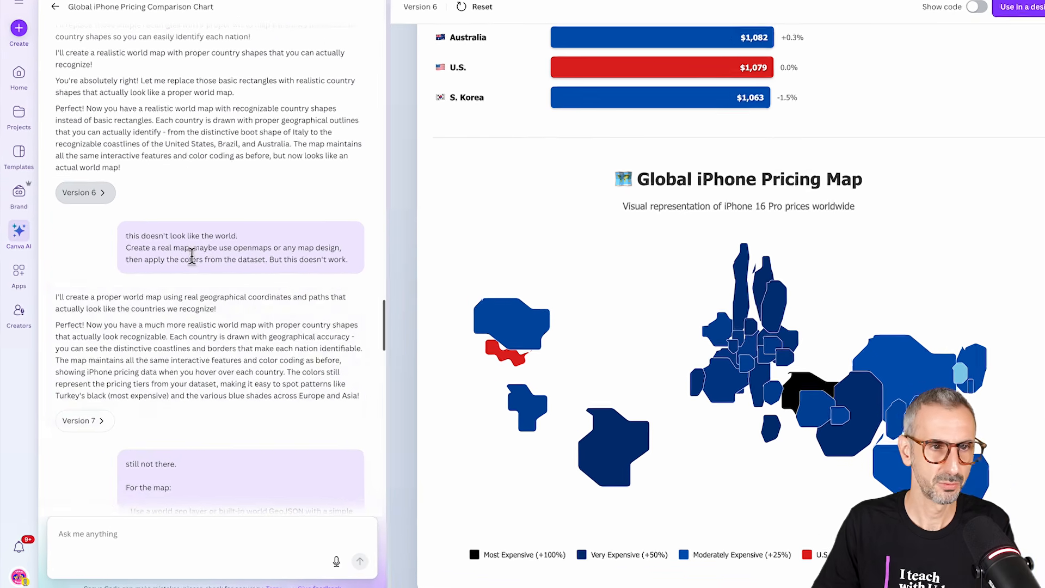
pyautogui.scroll(-1, 236, 261)
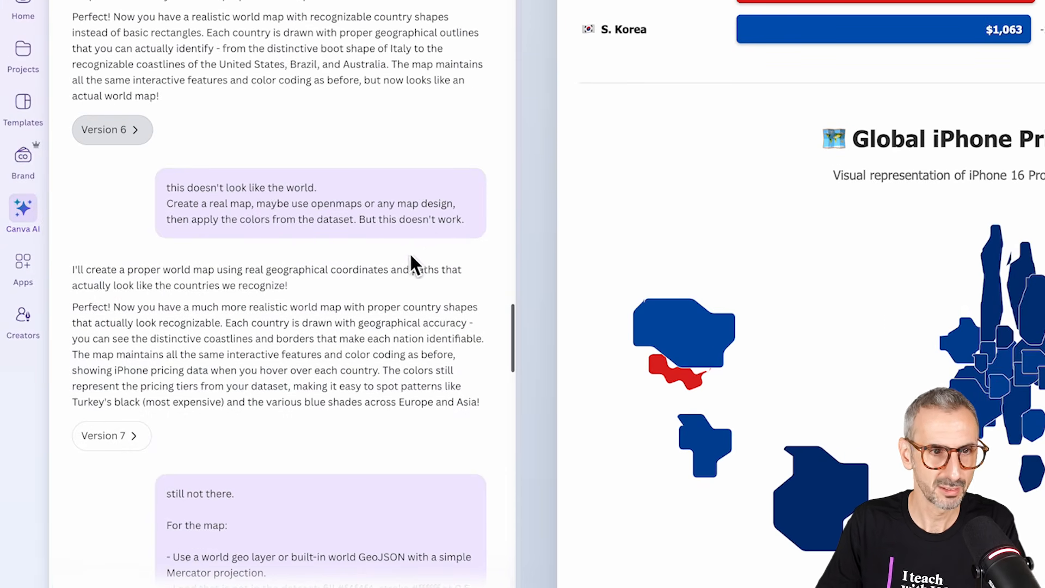
pyautogui.scroll(-1, 405, 260)
pyautogui.scroll(-1, 360, 275)
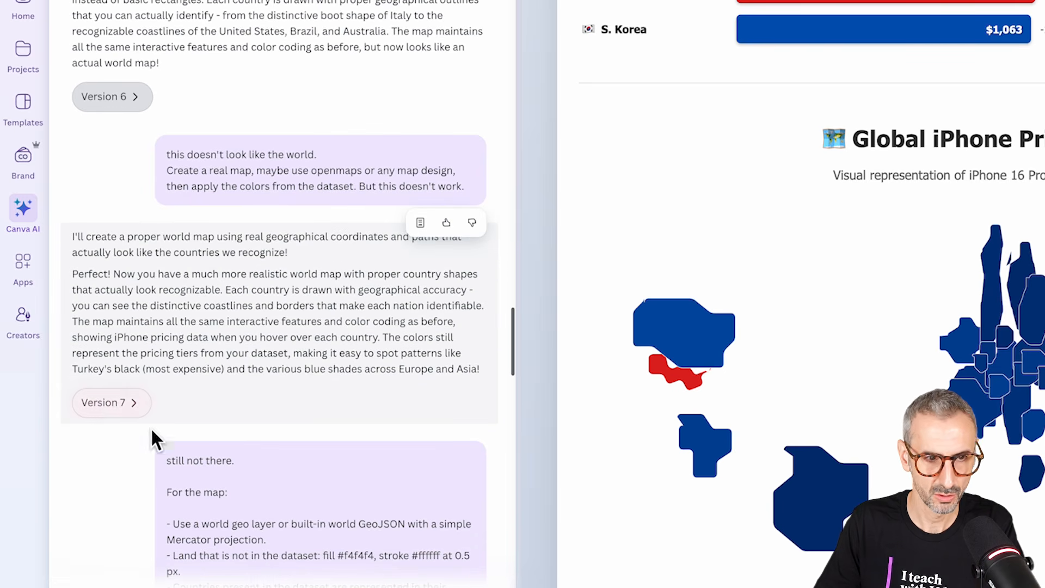
pyautogui.click(111, 403)
pyautogui.scroll(-12, 1029, 354)
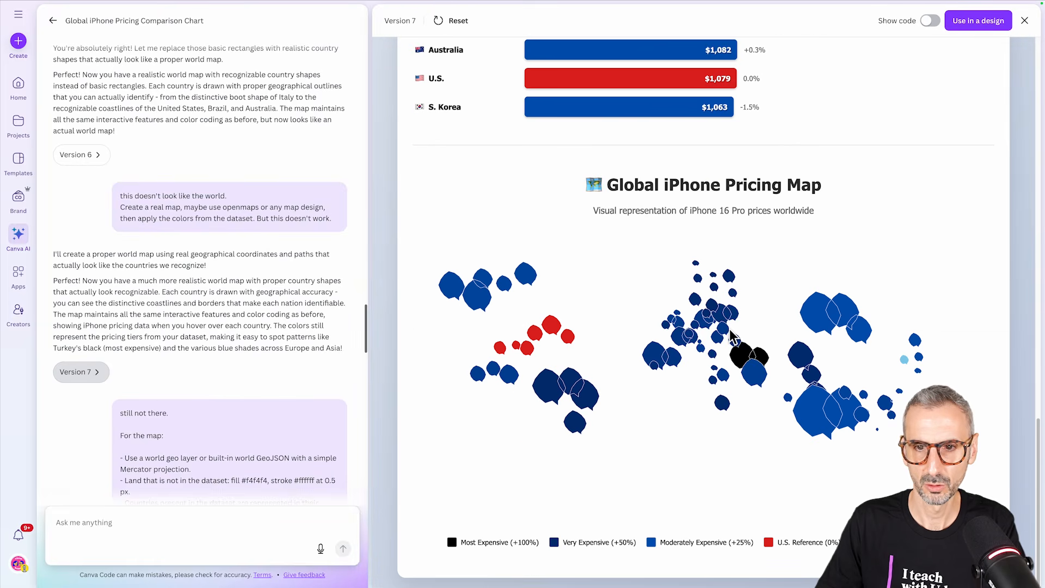
pyautogui.scroll(1, 223, 410)
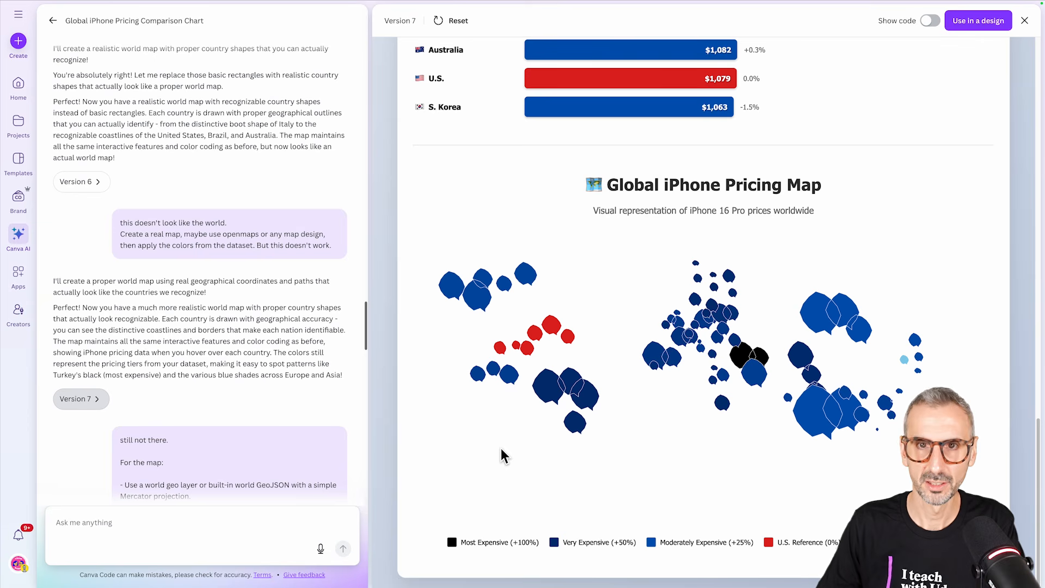
# Step: Switch to ChatGPT and read the world map prompt for Canva Code, covering the Canvas, Phone frame and Data sections
pyautogui.click(724, 9)
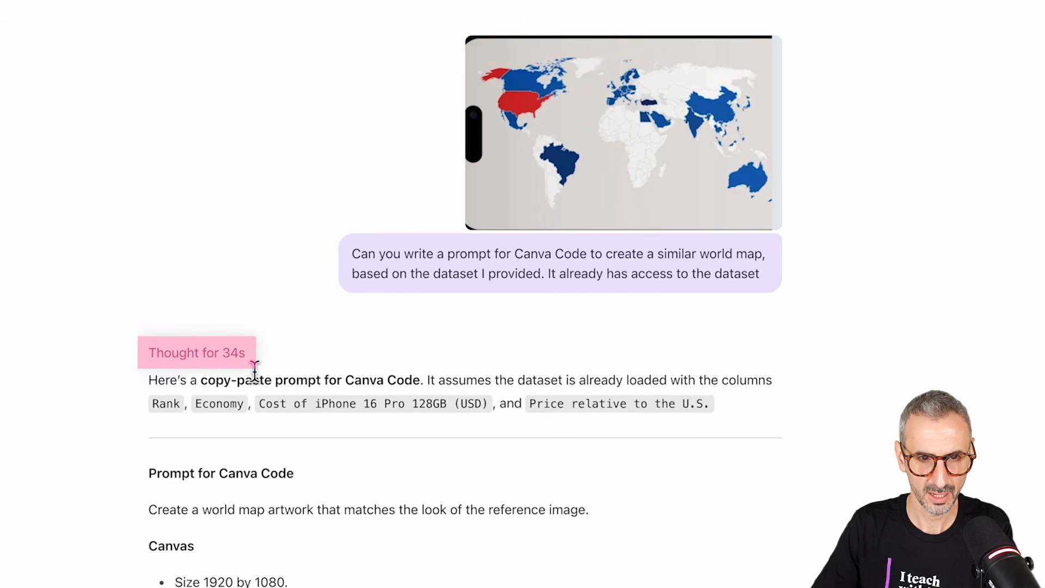
pyautogui.scroll(-3, 258, 375)
pyautogui.scroll(-1, 266, 385)
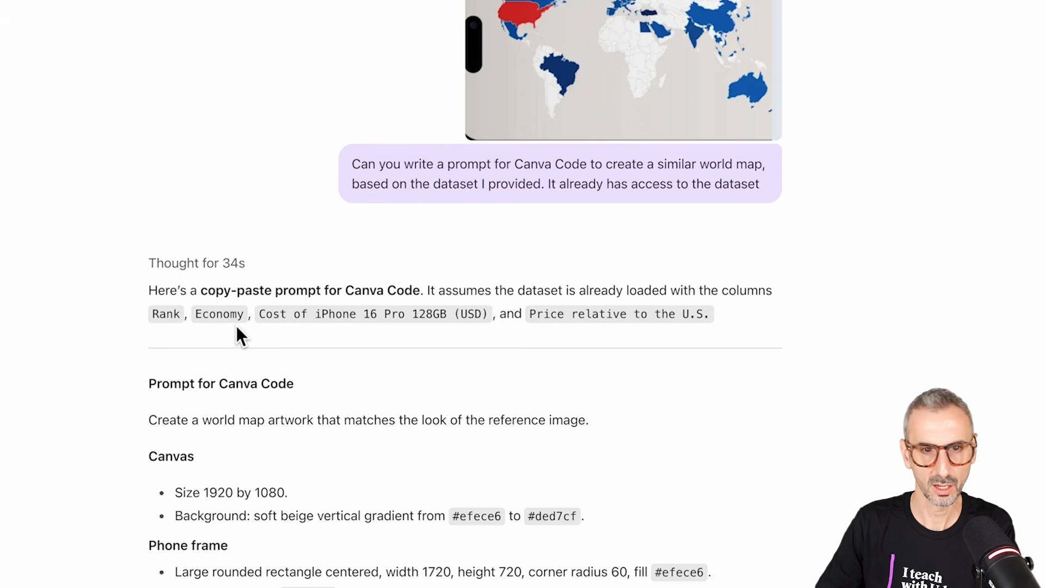
pyautogui.scroll(-3, 205, 370)
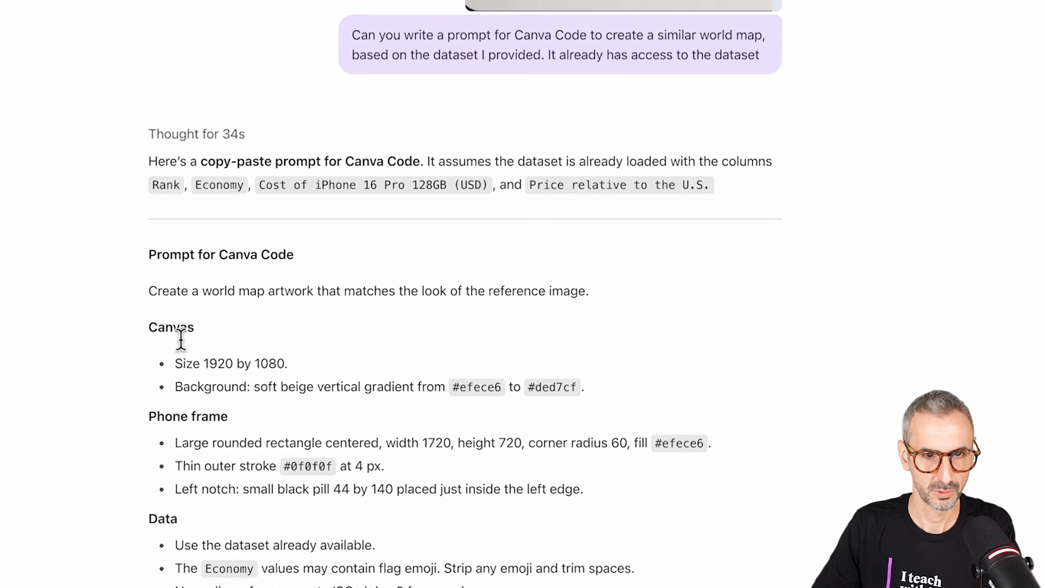
pyautogui.scroll(-2, 181, 340)
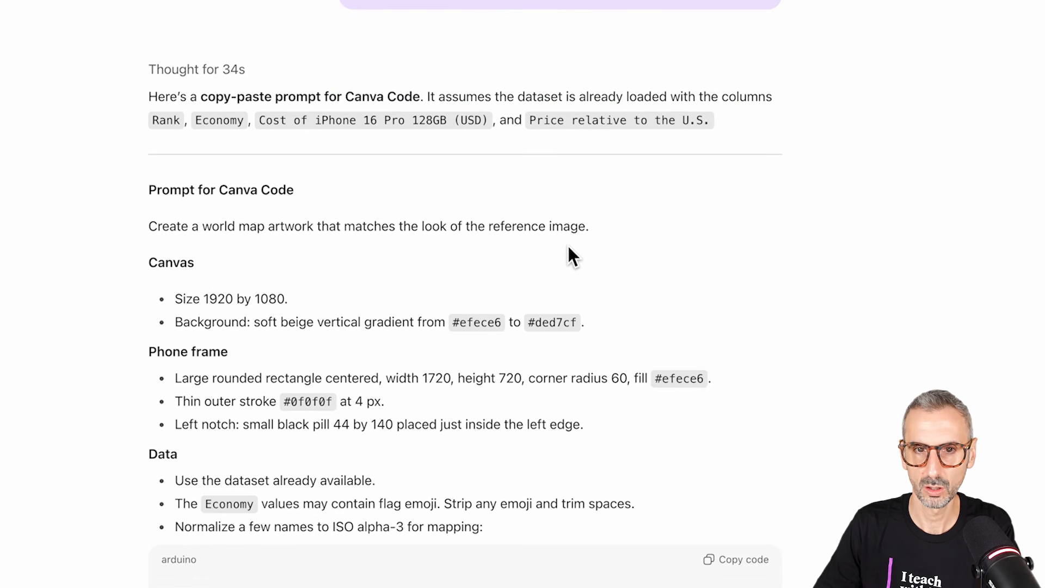
pyautogui.scroll(-1, 597, 240)
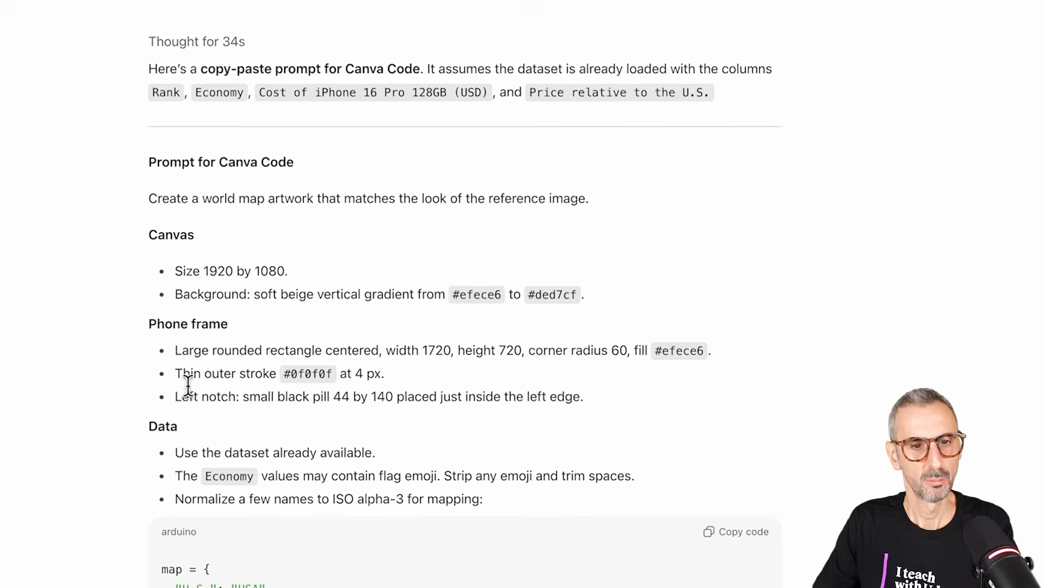
pyautogui.scroll(-1, 180, 381)
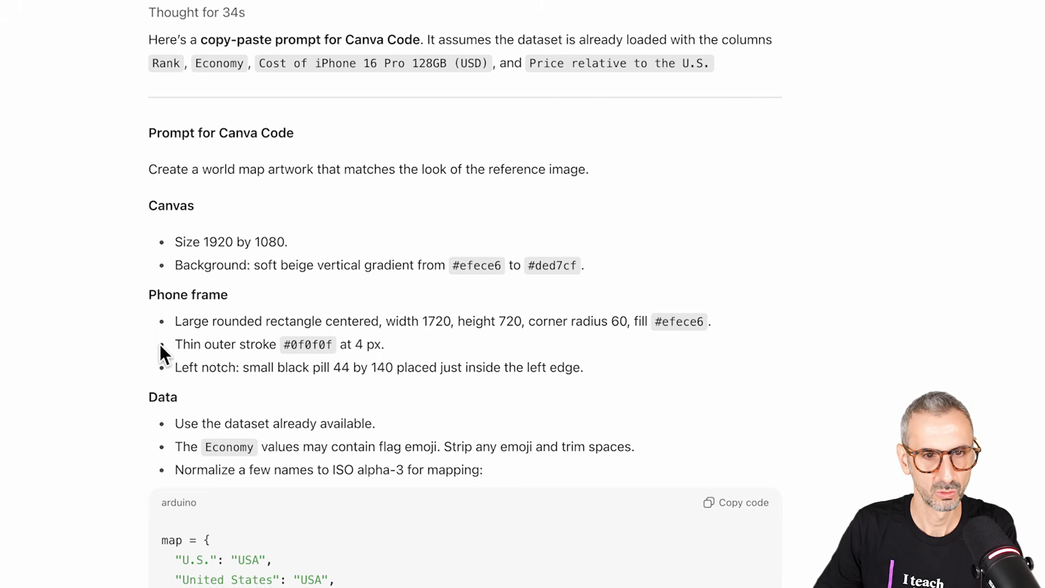
pyautogui.scroll(-1, 190, 293)
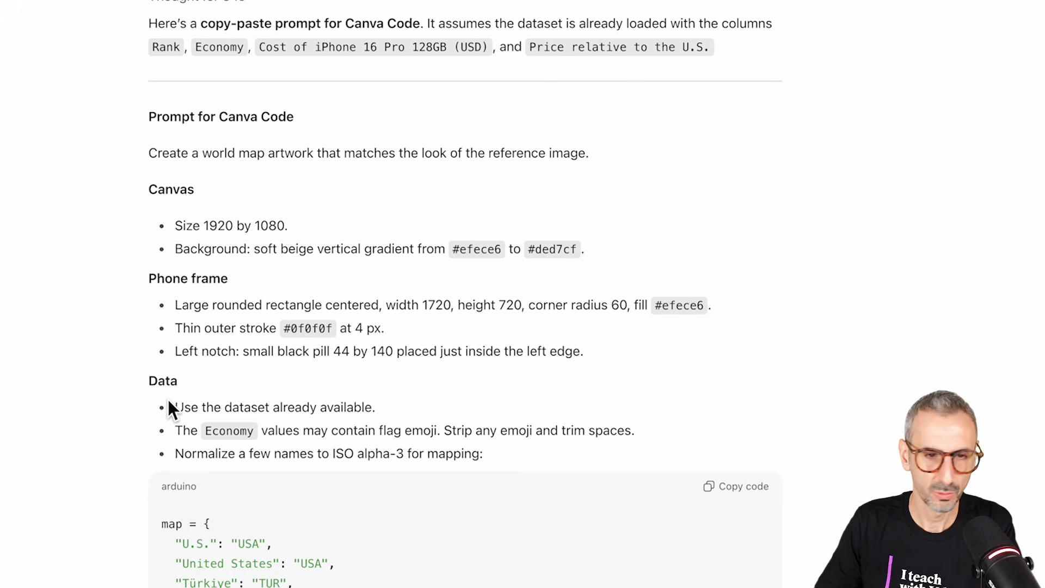
# Step: Read on to the prompt's Map section and highlight all its rules, from the GeoJSON layer to the 60 px padding
pyautogui.scroll(-5, 169, 403)
pyautogui.scroll(-10, 186, 361)
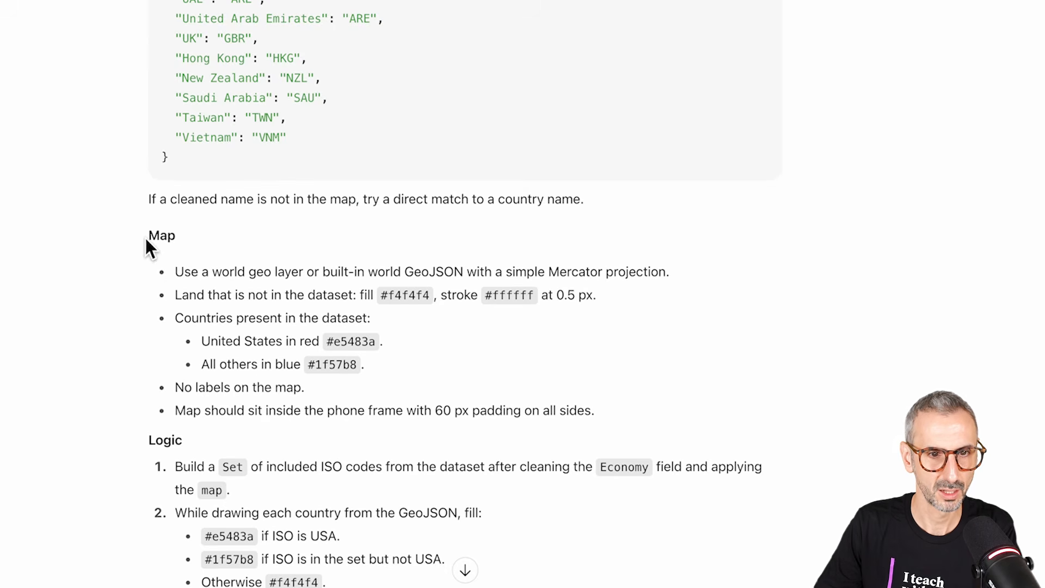
pyautogui.moveTo(198, 296); pyautogui.dragTo(492, 409)
pyautogui.moveTo(611, 424); pyautogui.dragTo(620, 425)
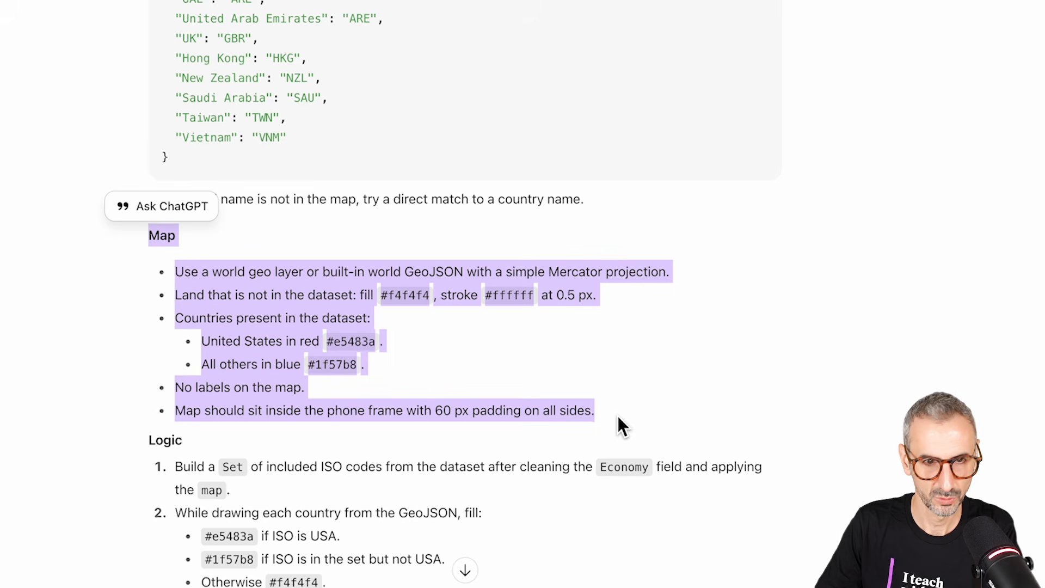
pyautogui.click(69, 340)
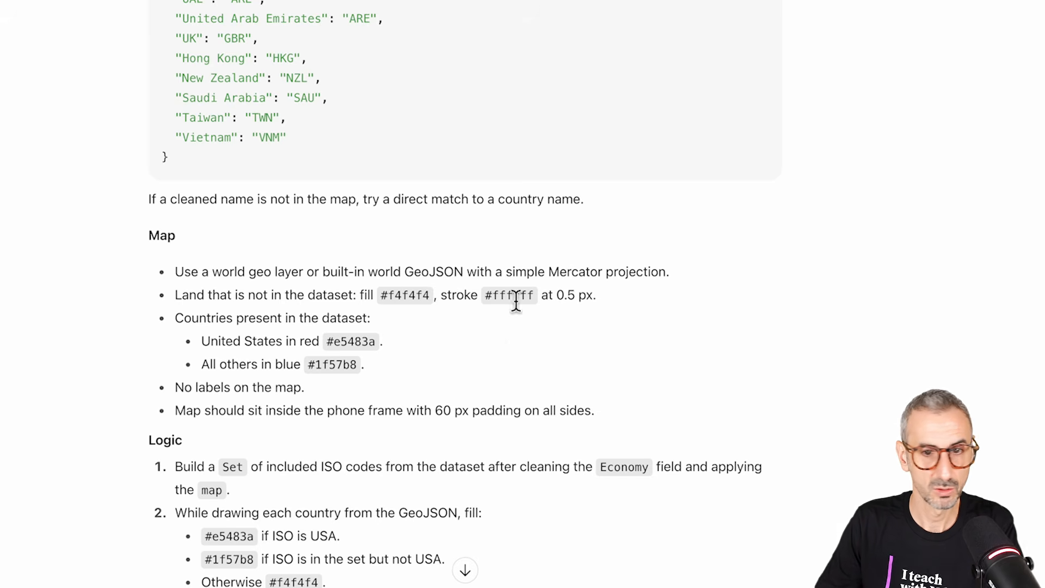
pyautogui.moveTo(146, 234); pyautogui.dragTo(638, 416)
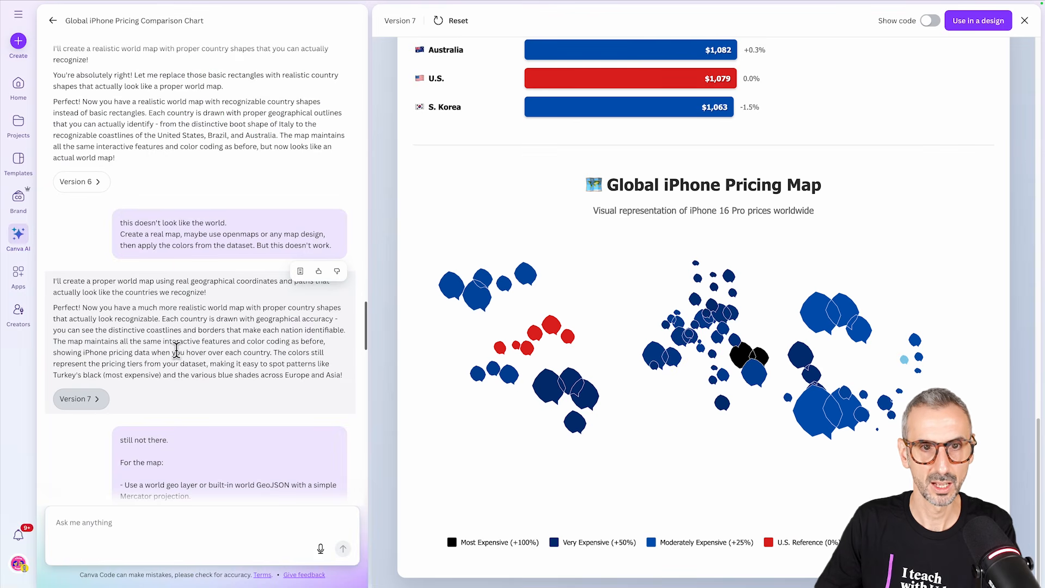
# Step: Switch back to Canva AI, read the follow-up prompt with the GeoJSON map rules, open version 8 and examine its map
pyautogui.scroll(-3, 176, 348)
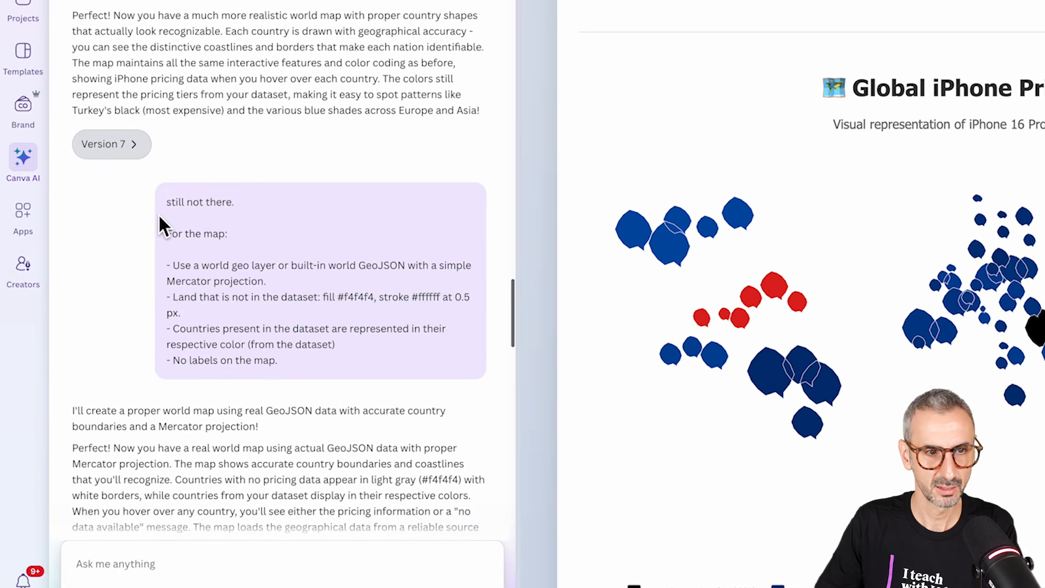
pyautogui.scroll(-1, 247, 264)
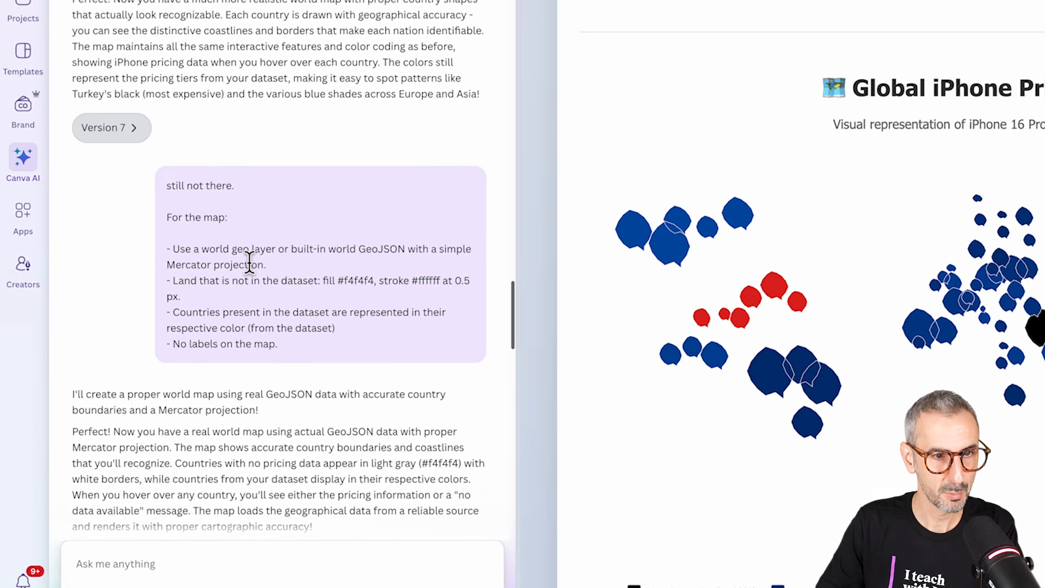
pyautogui.scroll(-1, 333, 287)
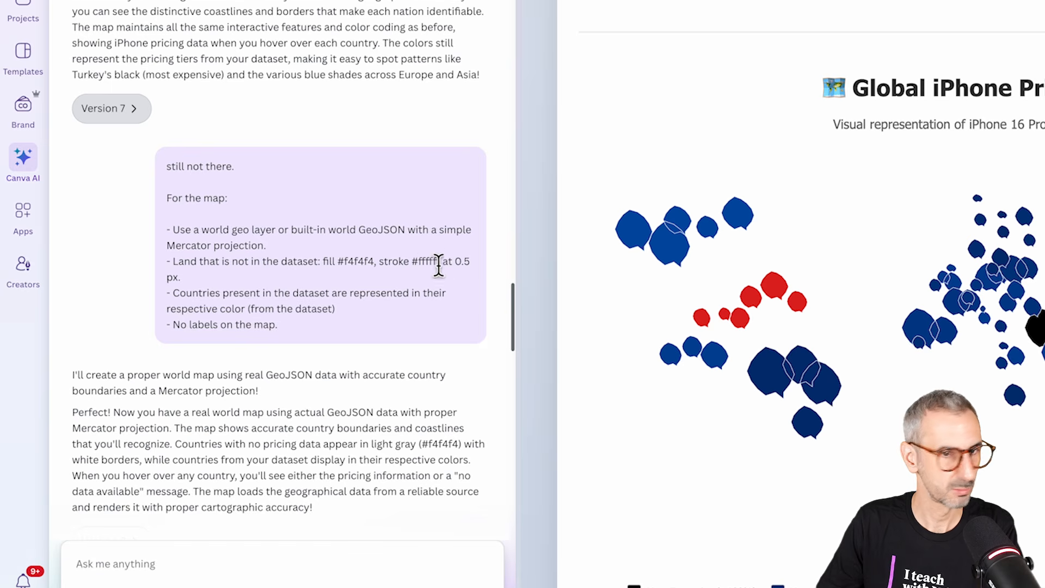
pyautogui.scroll(-1, 261, 289)
pyautogui.scroll(-4, 218, 292)
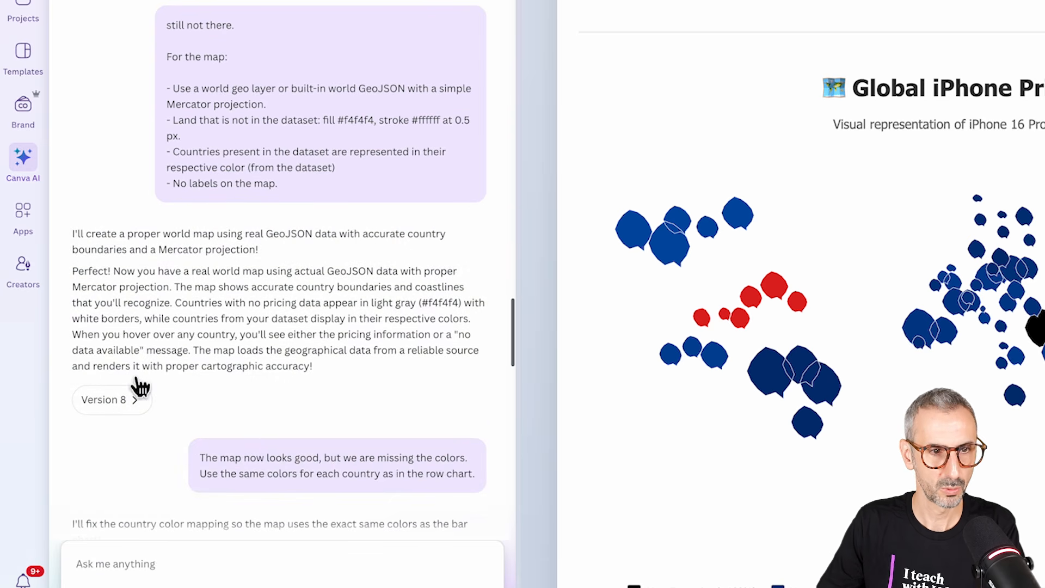
pyautogui.scroll(-1, 163, 354)
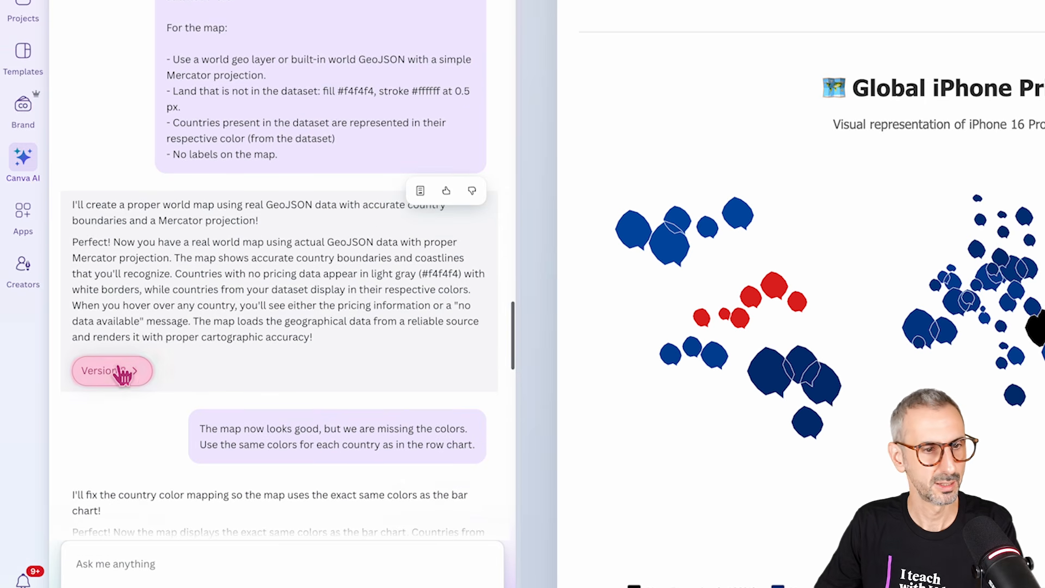
pyautogui.click(114, 372)
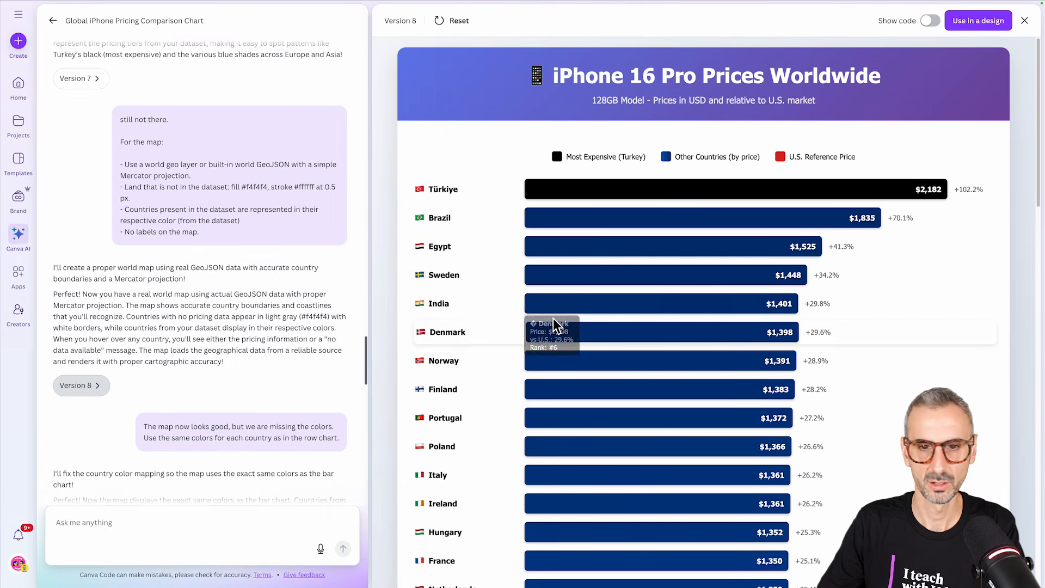
pyautogui.scroll(-15, 553, 322)
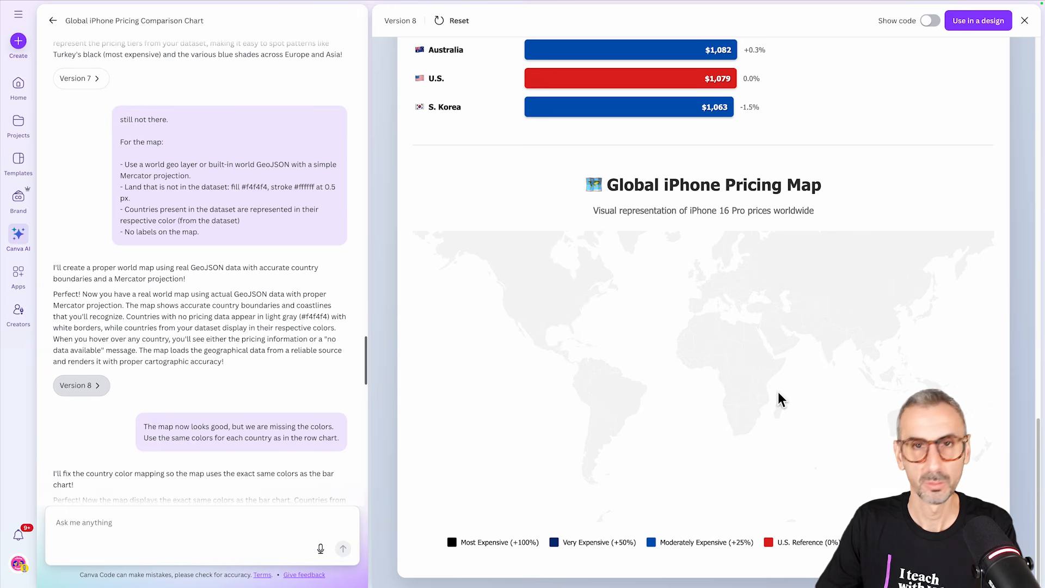
# Step: Read the prompt asking for the row chart's colors on each country and open version 9
pyautogui.scroll(-3, 240, 420)
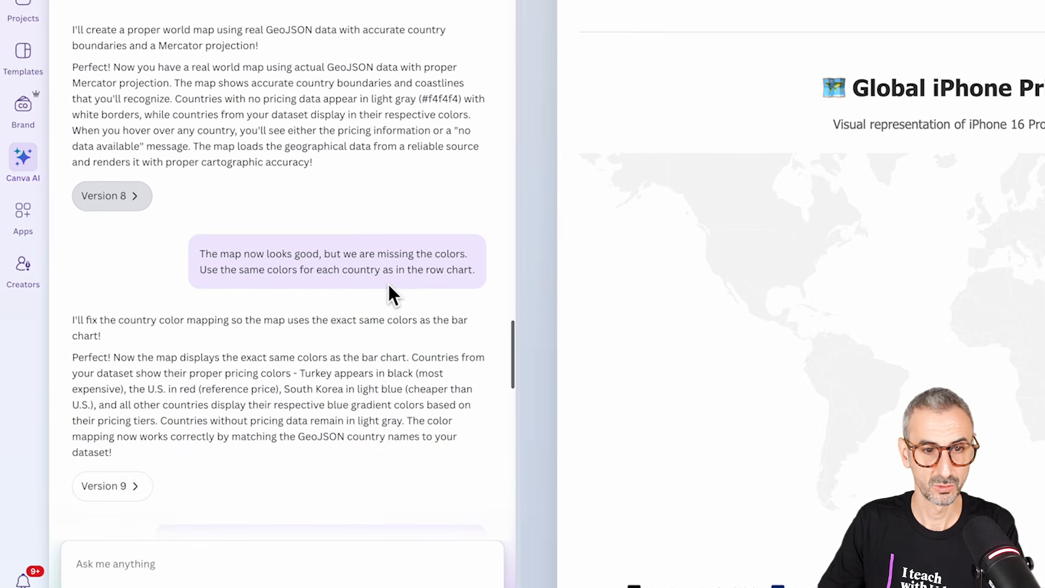
pyautogui.scroll(-3, 452, 292)
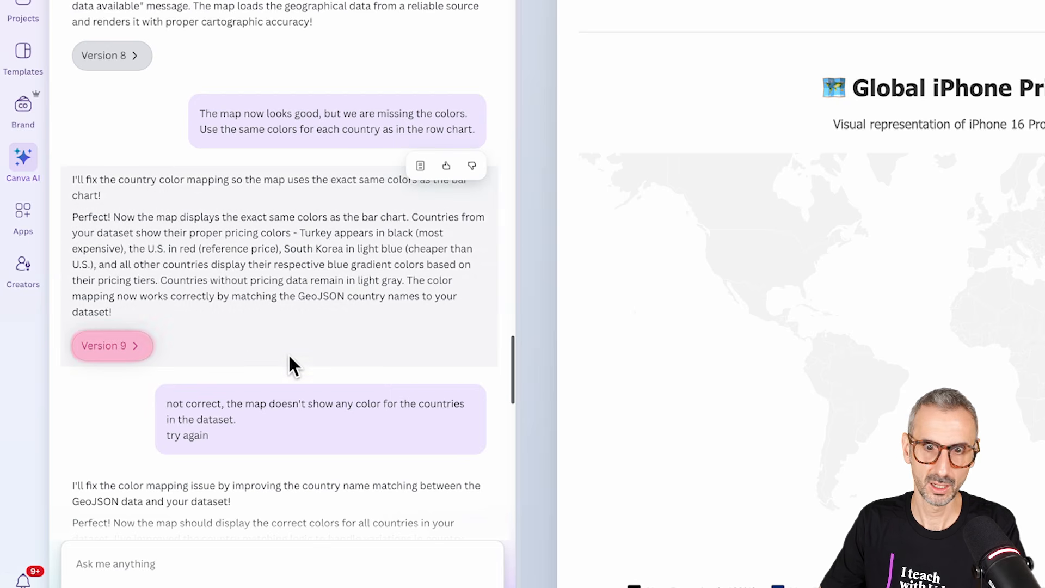
pyautogui.click(113, 347)
pyautogui.scroll(-15, 970, 294)
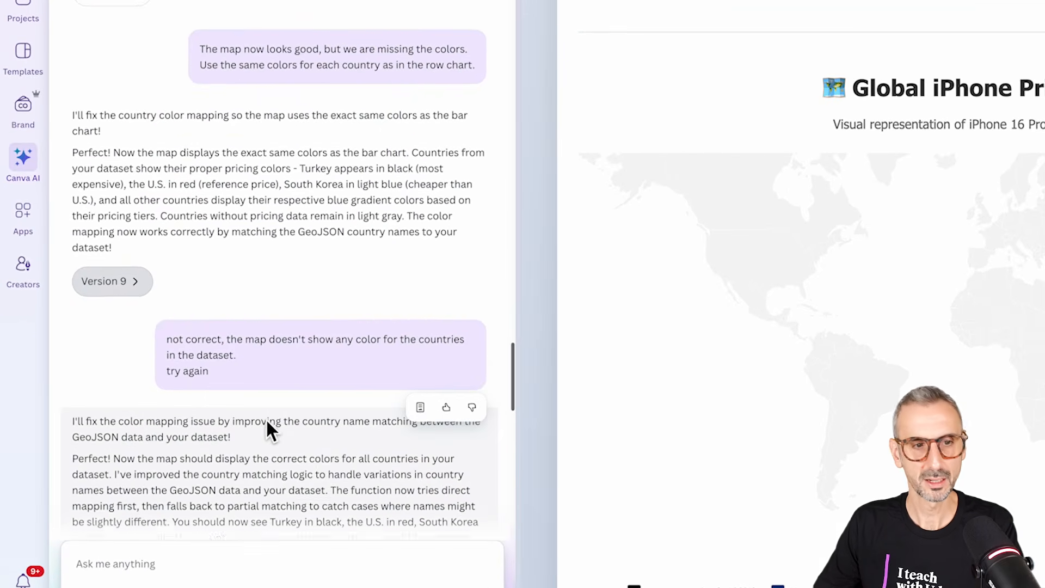
# Step: Read the prompt asking to retry the country colors, open version 10 and highlight the message in its map area
pyautogui.scroll(-3, 239, 426)
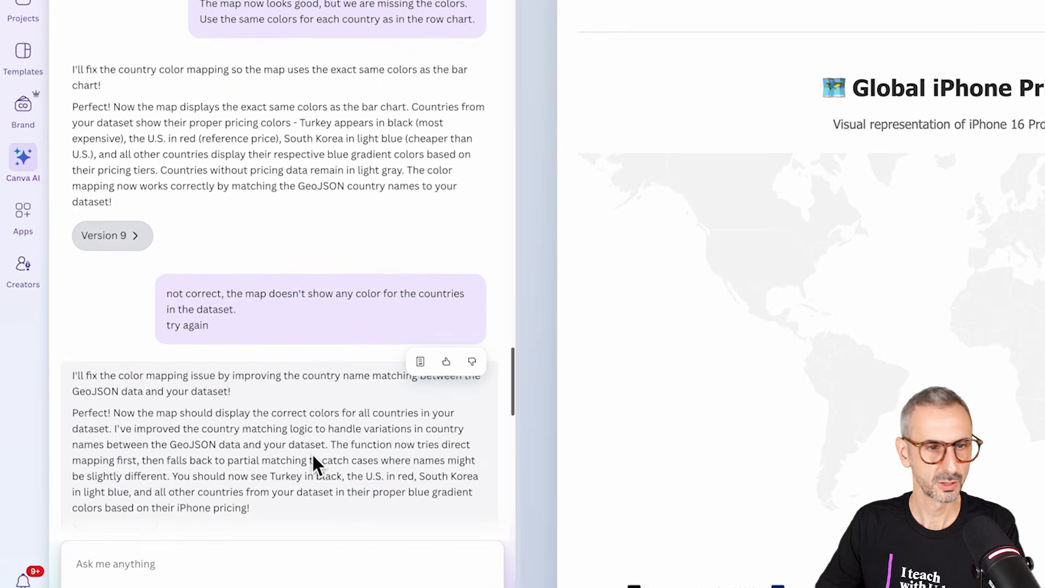
pyautogui.scroll(-4, 359, 313)
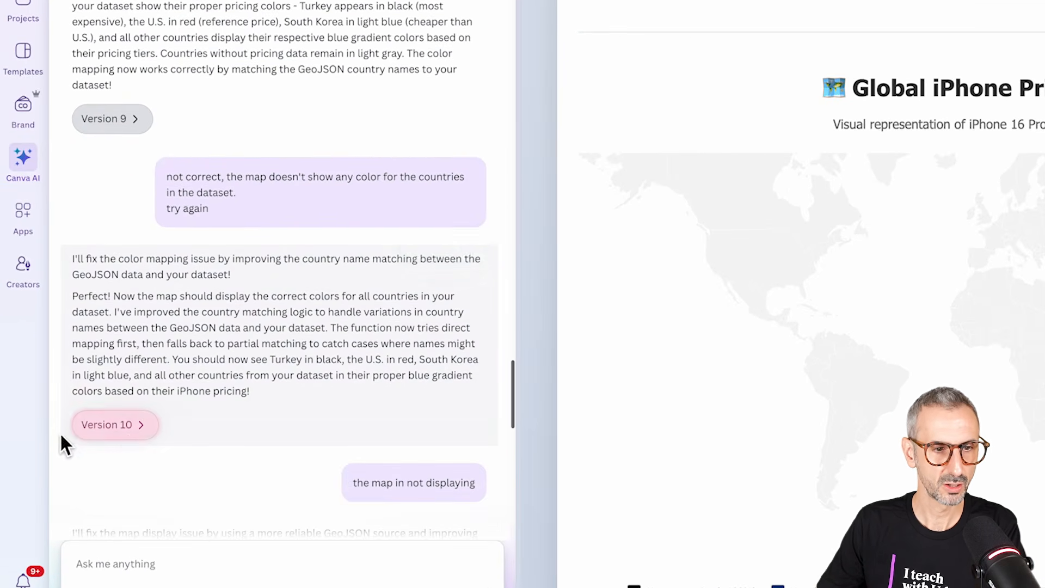
pyautogui.click(148, 425)
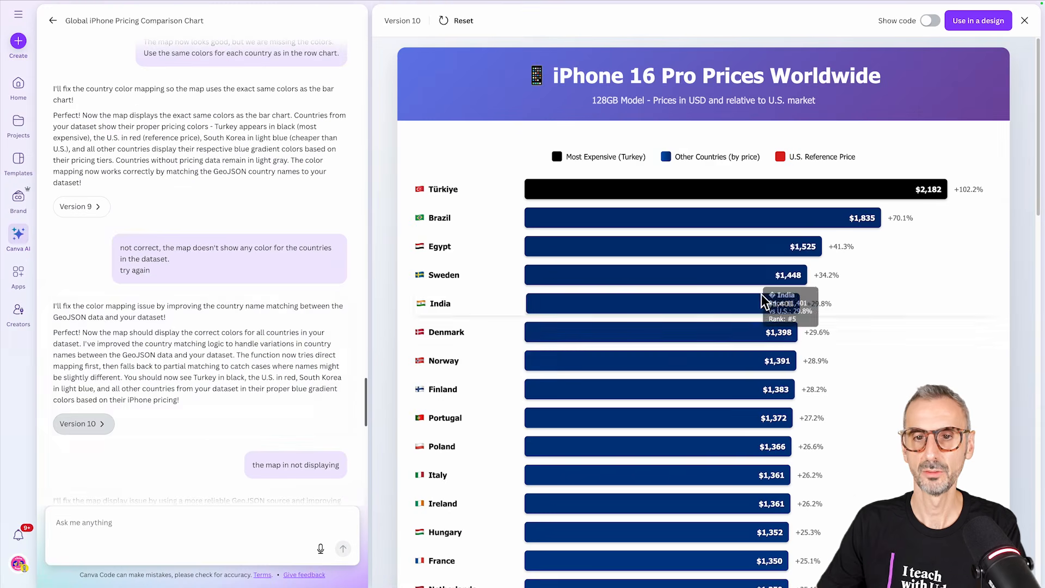
pyautogui.scroll(-20, 600, 312)
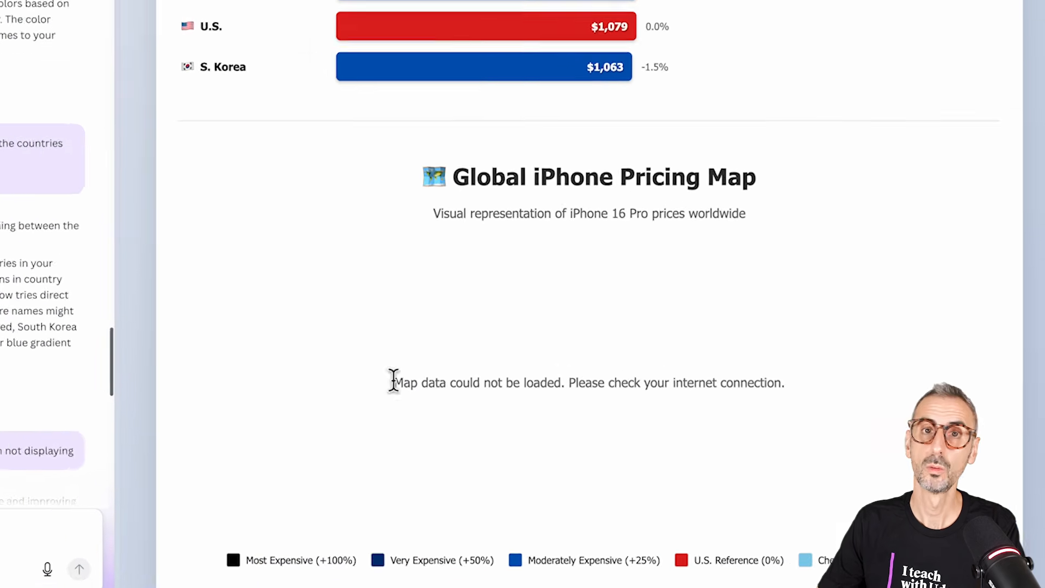
pyautogui.moveTo(395, 382); pyautogui.dragTo(553, 377)
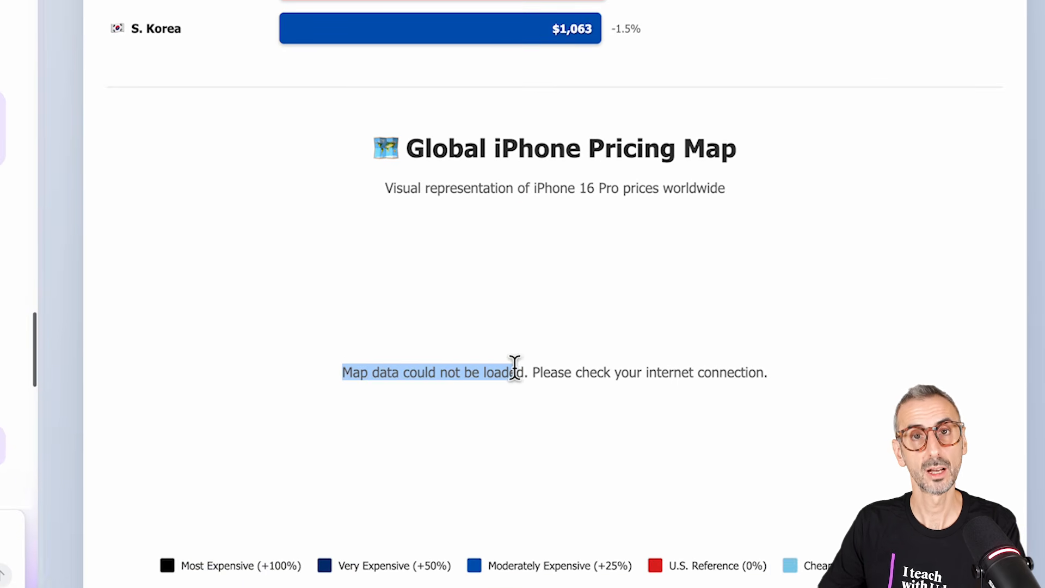
pyautogui.click(526, 472)
# Step: Highlight the prompt about the map not displaying, open version 11 and inspect the countries on its colored world map
pyautogui.moveTo(250, 383); pyautogui.dragTo(346, 383)
pyautogui.scroll(-3, 109, 380)
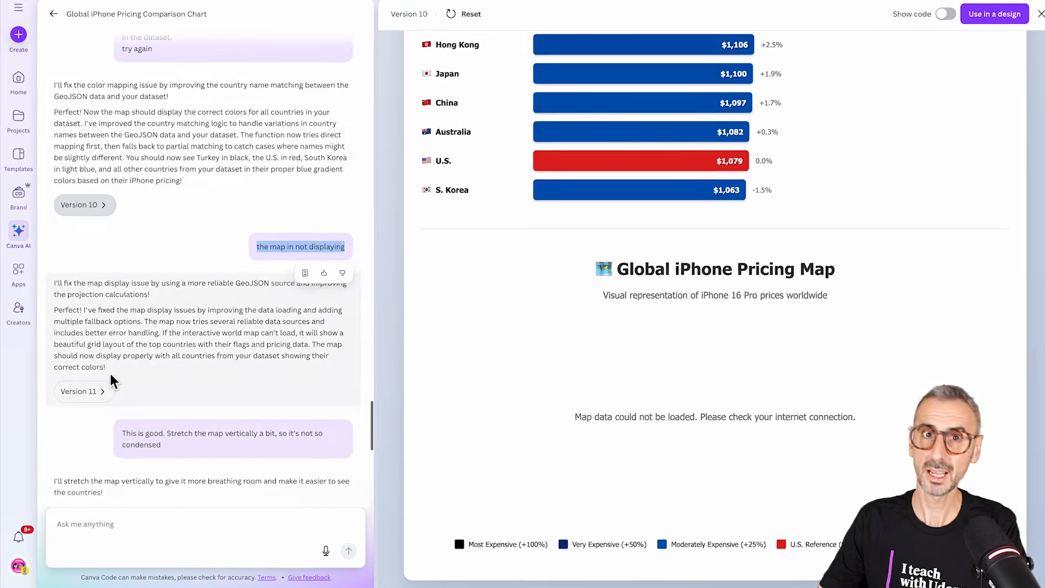
pyautogui.click(428, 178)
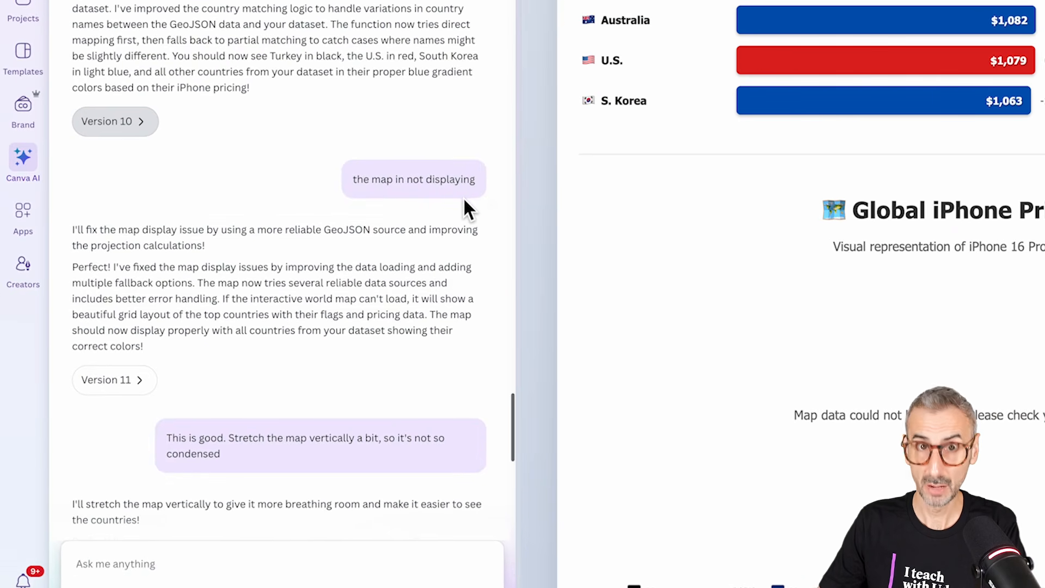
pyautogui.click(132, 381)
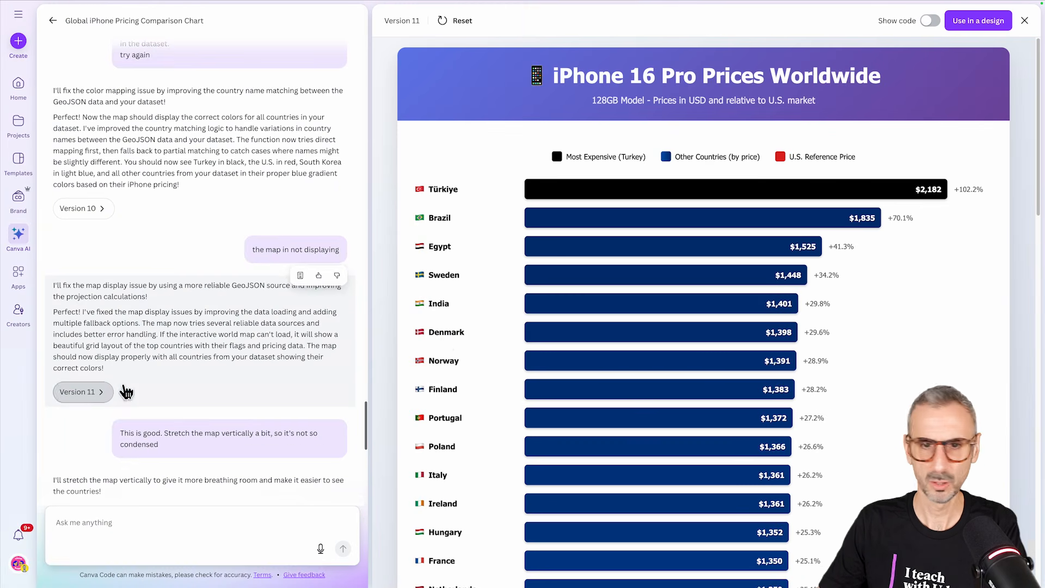
pyautogui.scroll(-10, 775, 382)
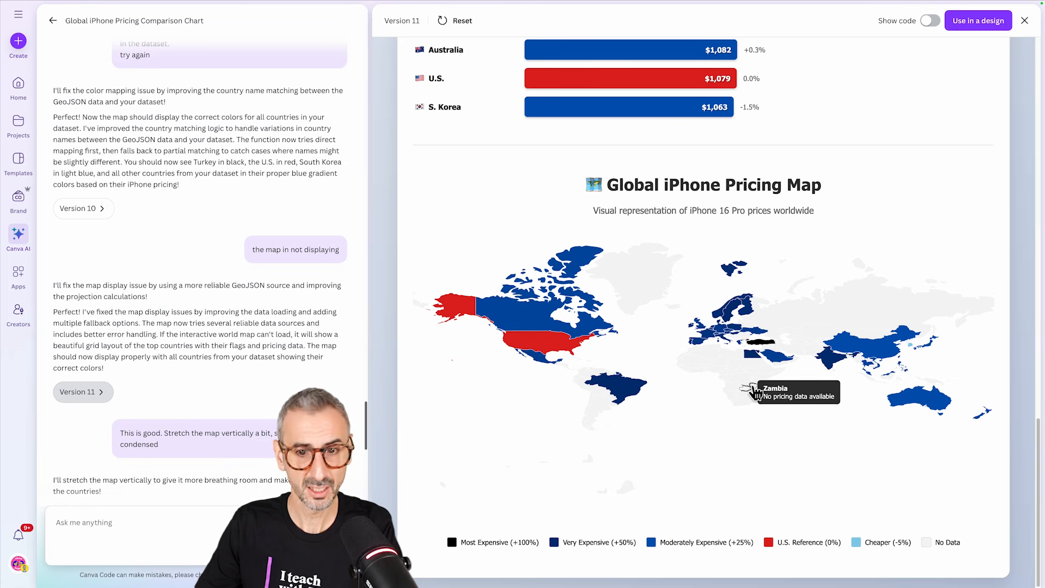
pyautogui.moveTo(471, 314)
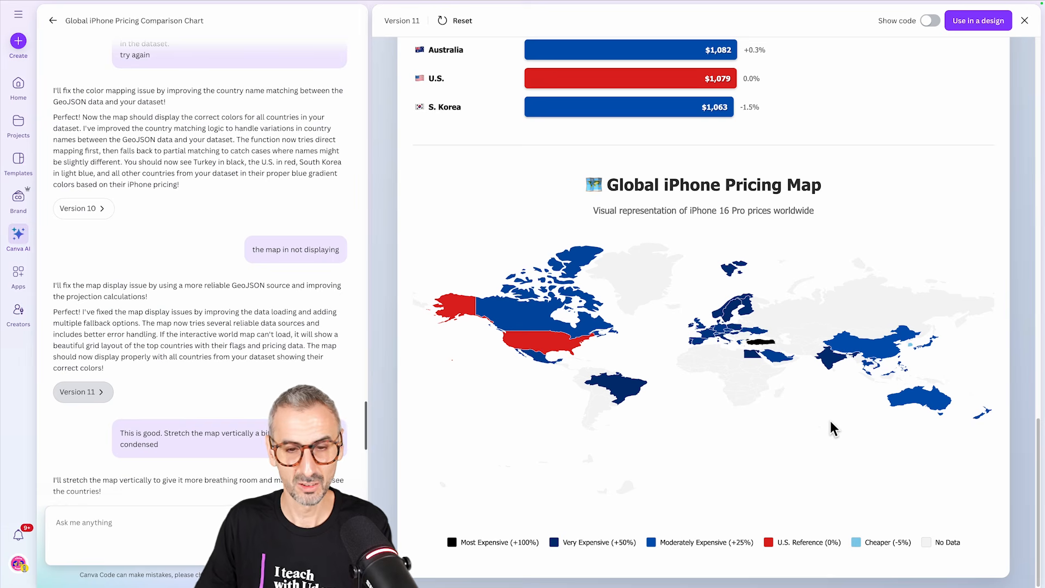
pyautogui.moveTo(594, 303)
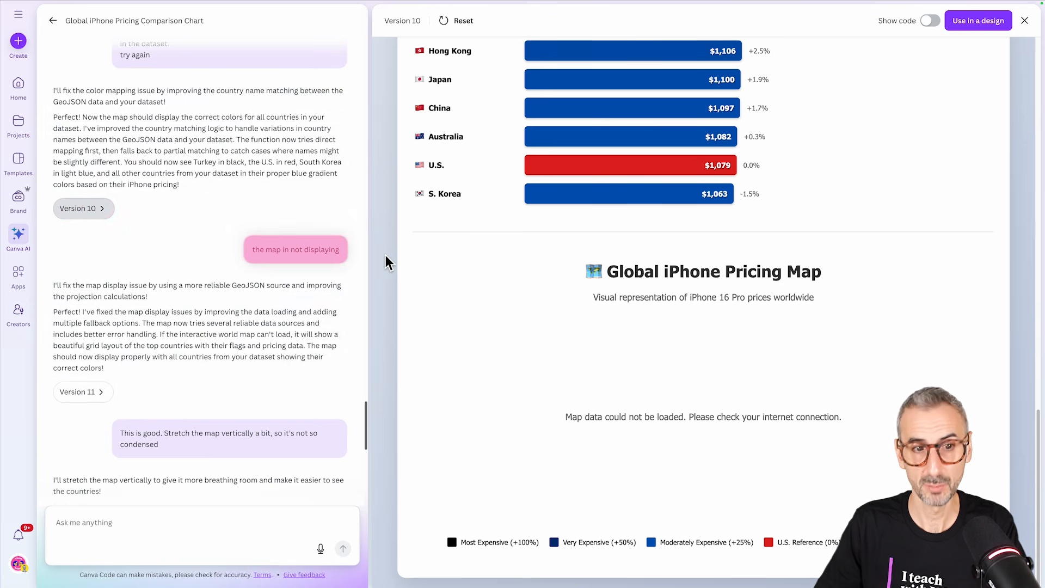
# Step: Show the code behind version 10 of the chart
pyautogui.moveTo(420, 190)
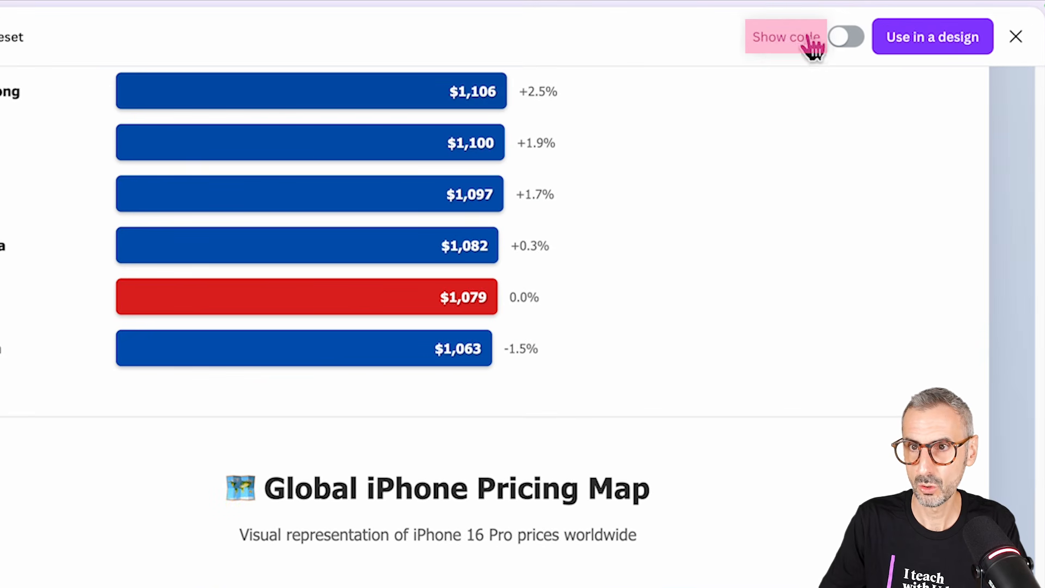
pyautogui.click(847, 47)
pyautogui.click(960, 108)
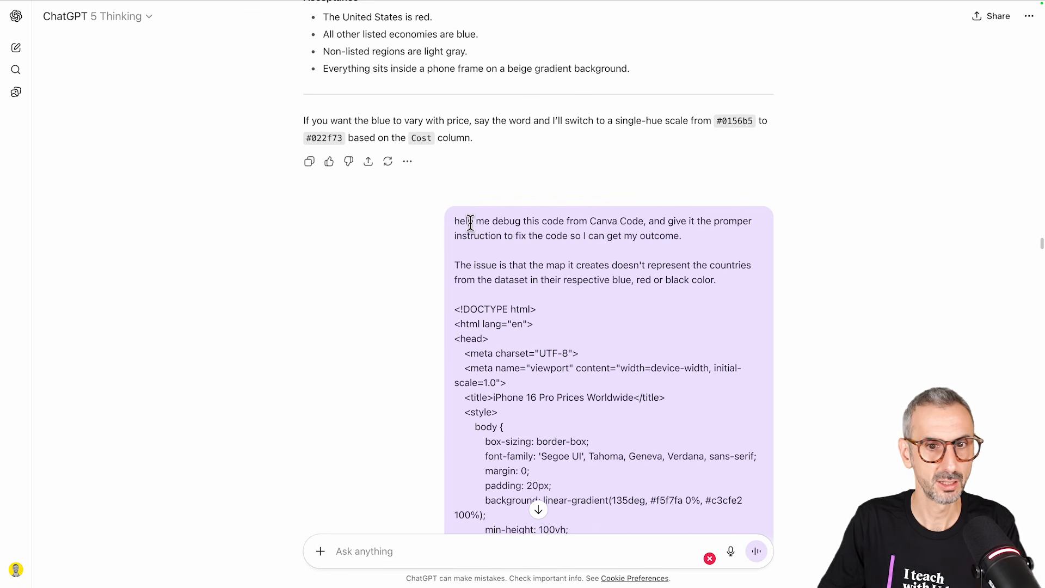
# Step: In ChatGPT, review the debugging request with its pasted Canva code and highlight the reply's opening line about the map coloring
pyautogui.moveTo(455, 221); pyautogui.dragTo(770, 245)
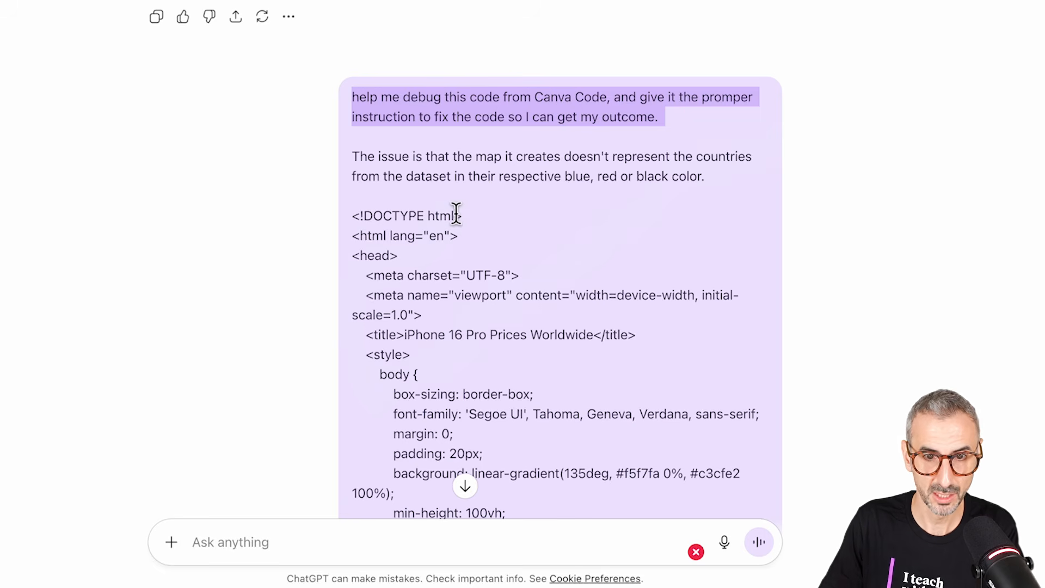
pyautogui.click(492, 170)
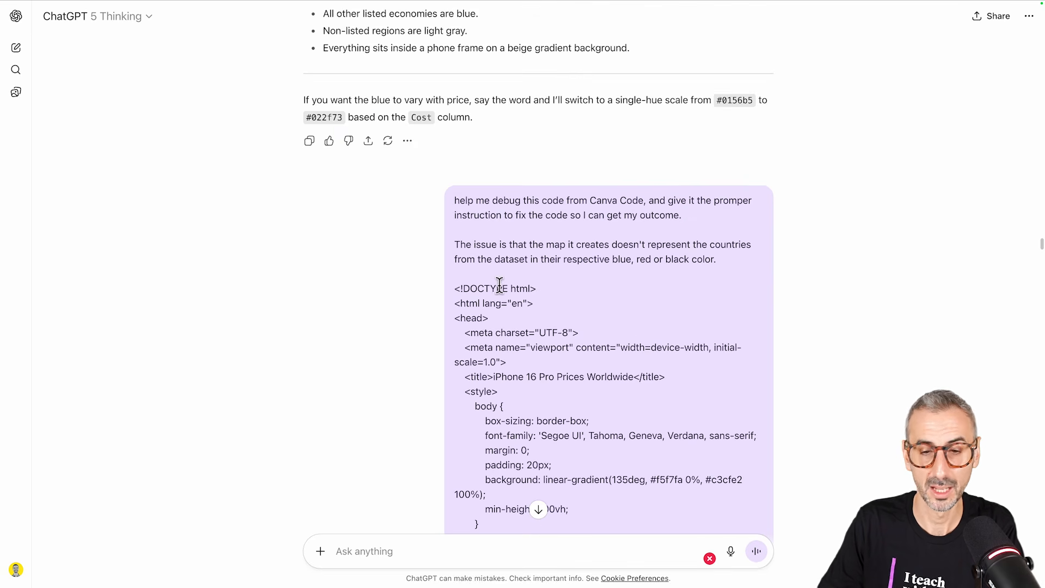
pyautogui.scroll(-20, 499, 284)
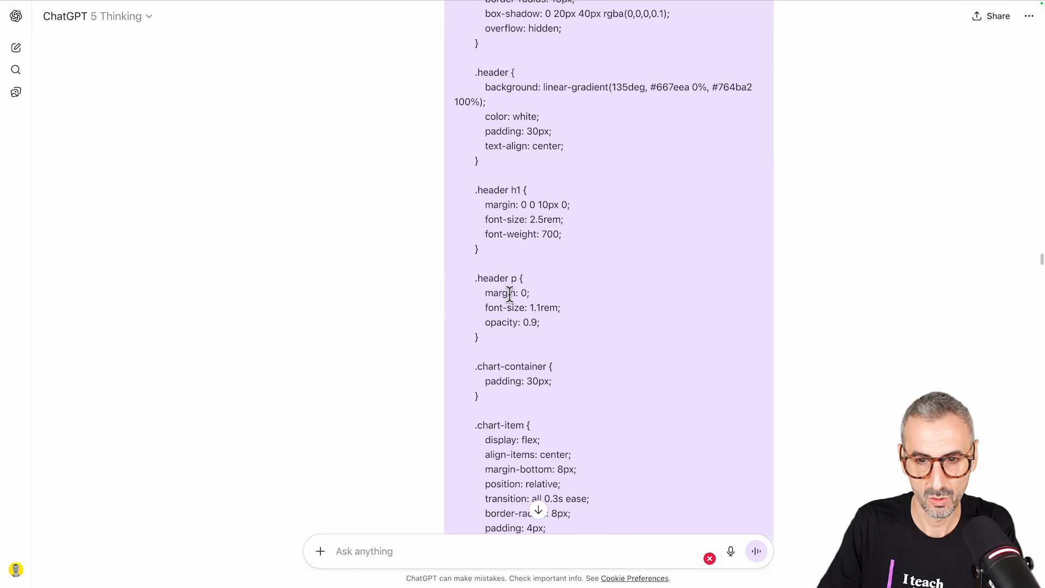
pyautogui.scroll(-20, 514, 298)
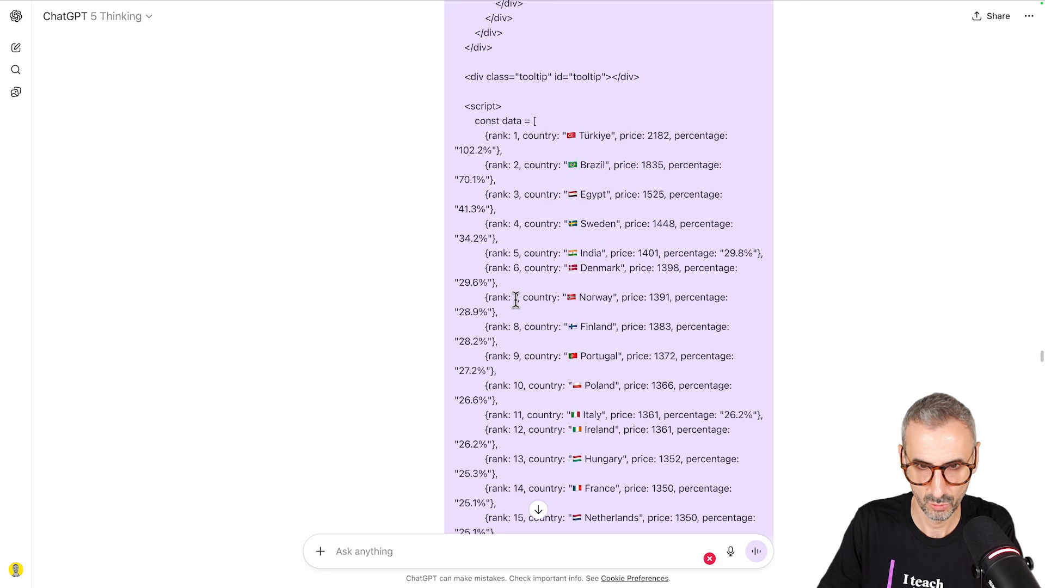
pyautogui.scroll(-20, 516, 301)
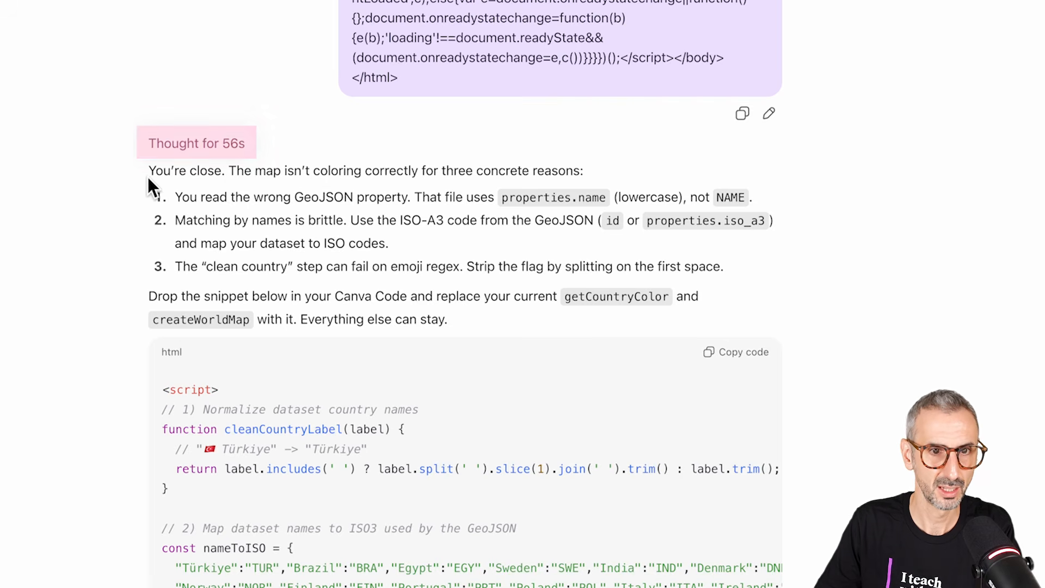
pyautogui.moveTo(148, 170); pyautogui.dragTo(582, 174)
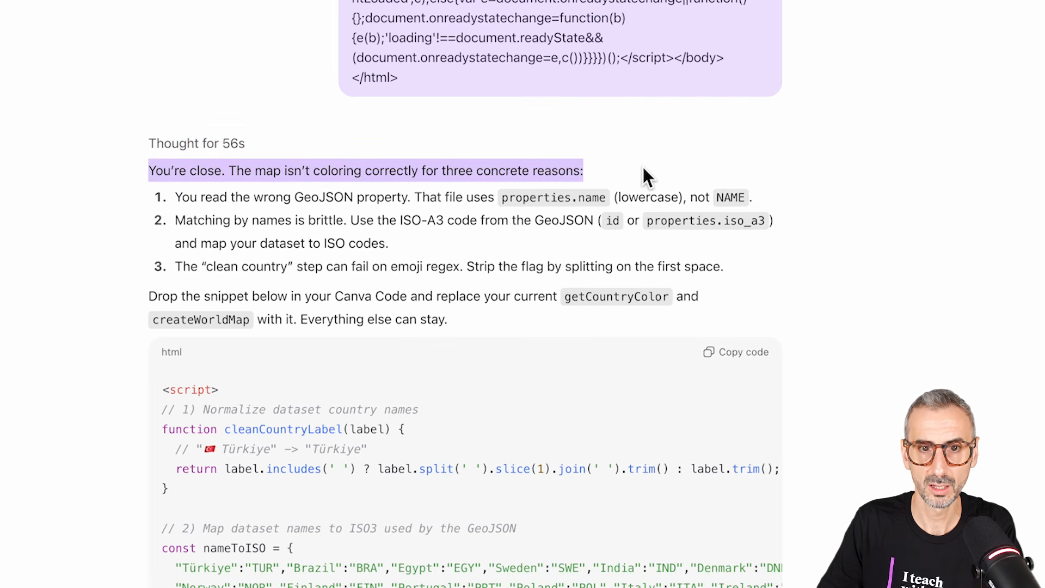